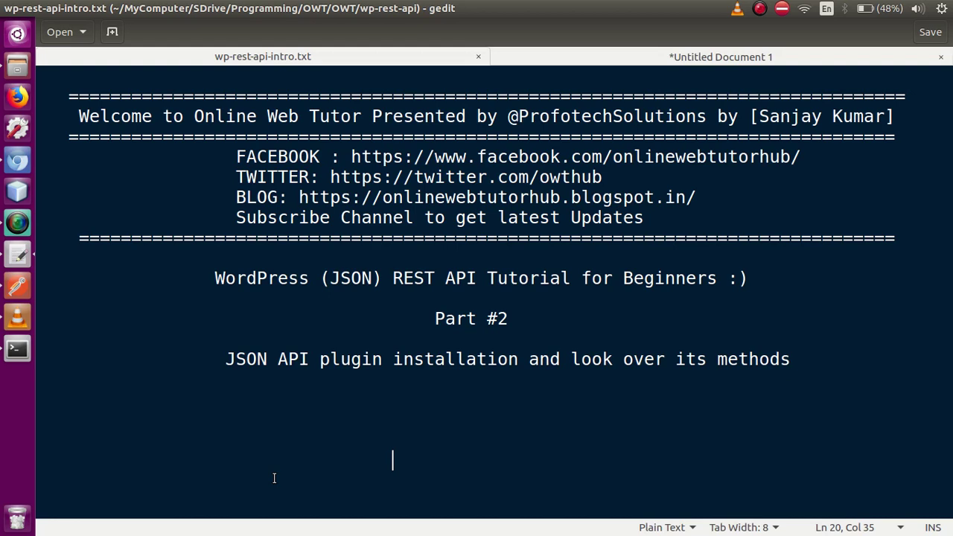
Switch from the gedit notes to the WordPress Dashboard in Chromium.
left_click(12, 162)
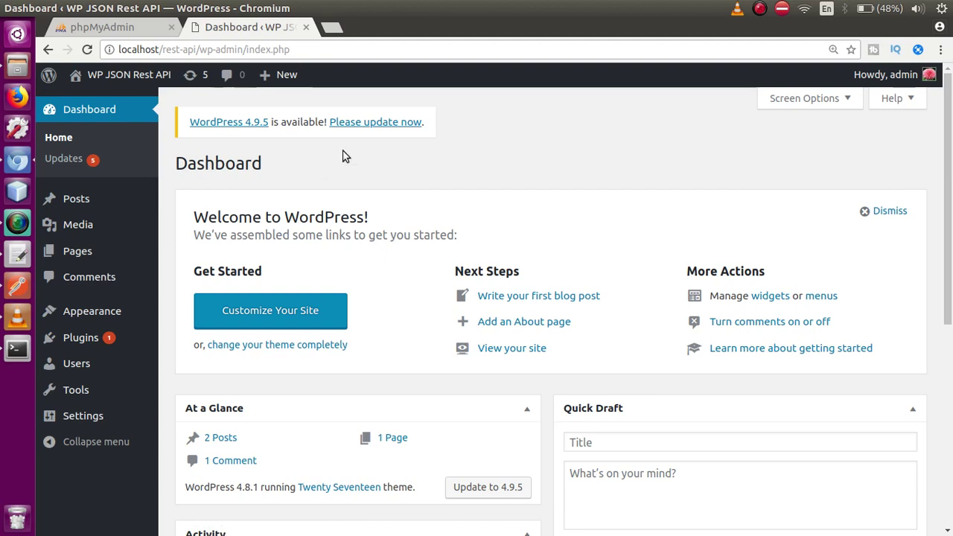
Search Add Plugins for 'json api' and start installing the JSON API plugin.
left_click(85, 342)
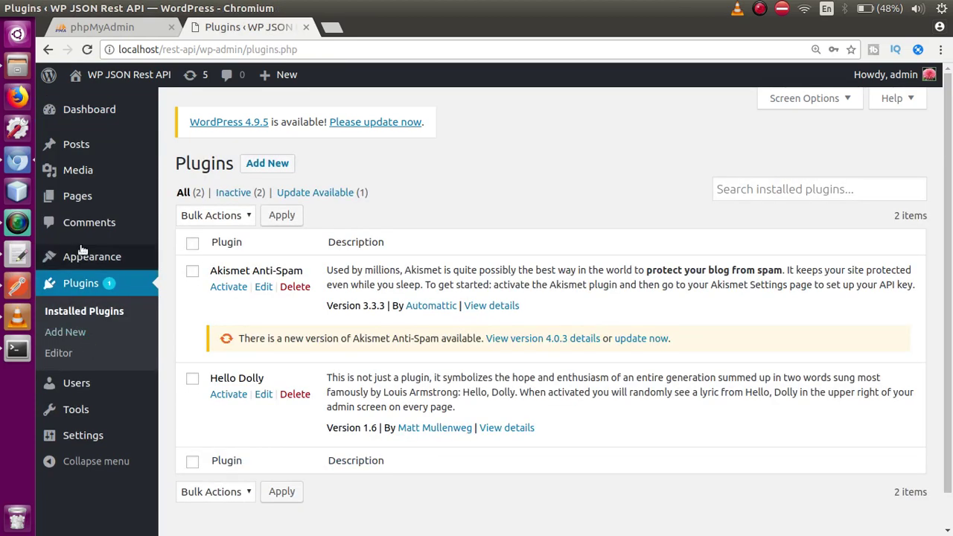
left_click(268, 173)
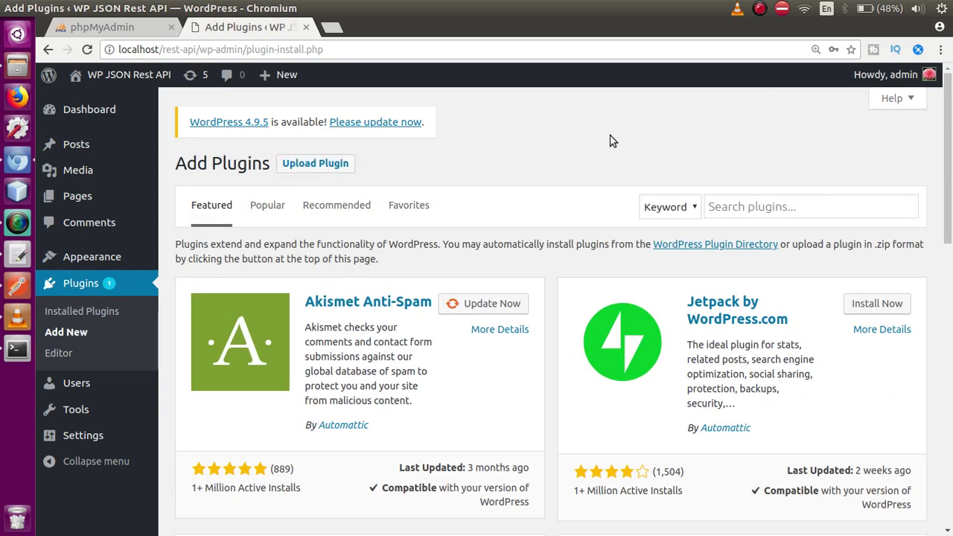
left_click(736, 206)
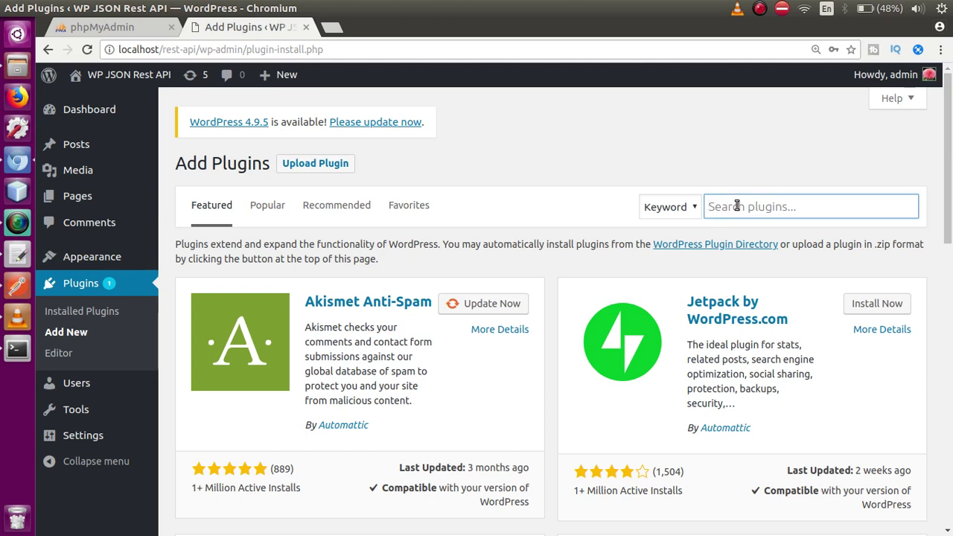
type("json")
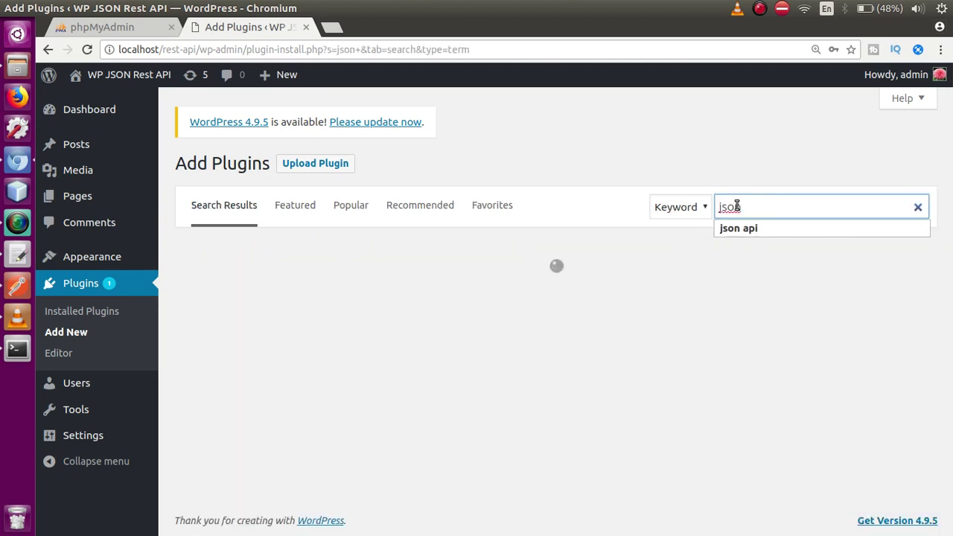
key("Down")
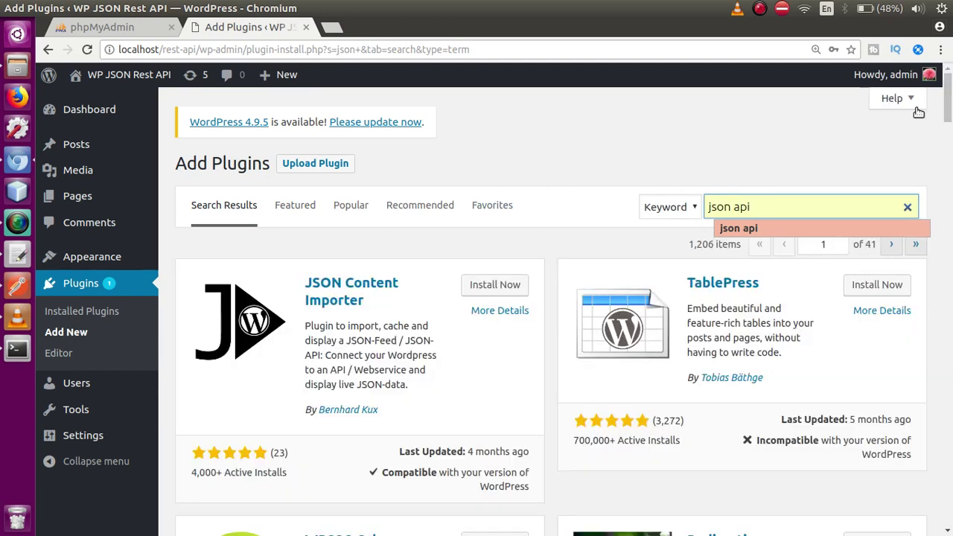
left_click_drag(947, 102, 949, 270)
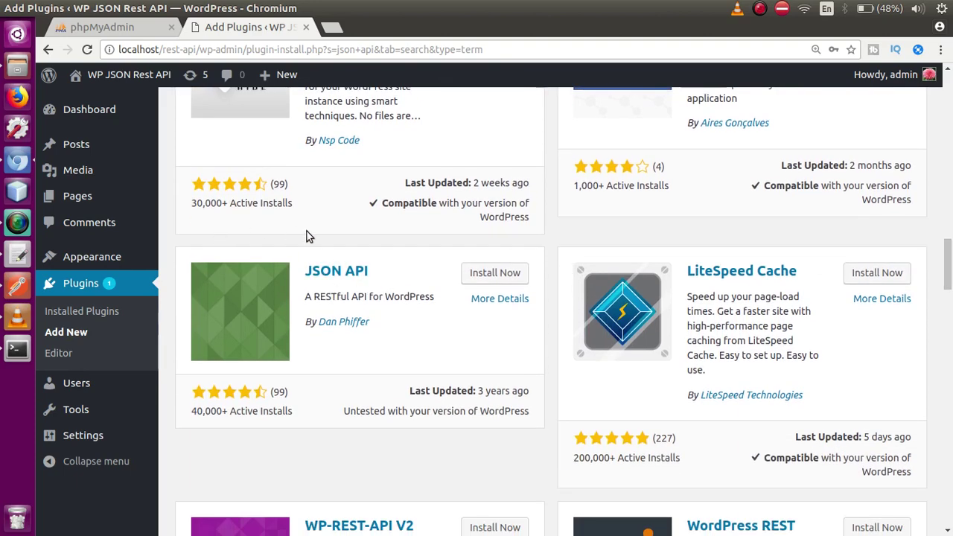
left_click(489, 272)
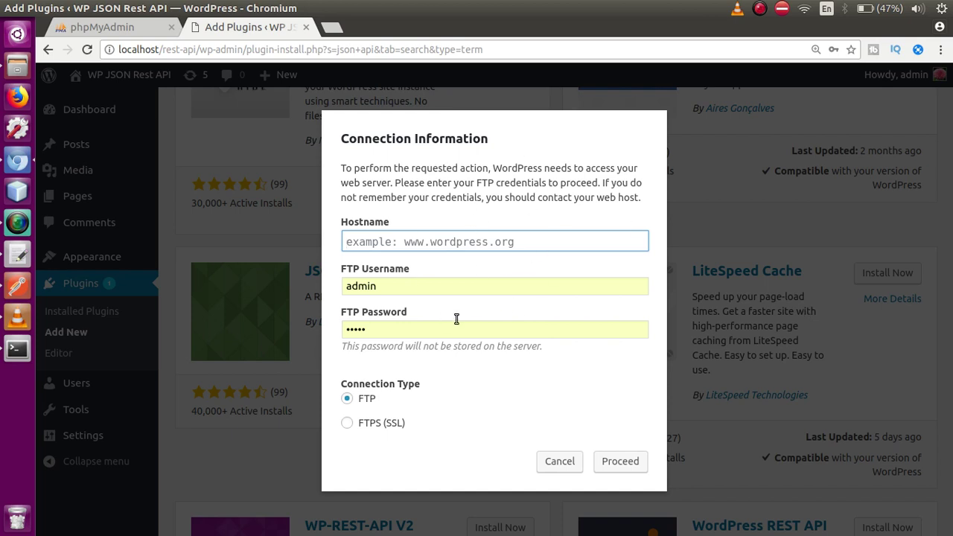
Open wp-config.php from /var/www/html/rest-api in the text editor.
left_click(24, 74)
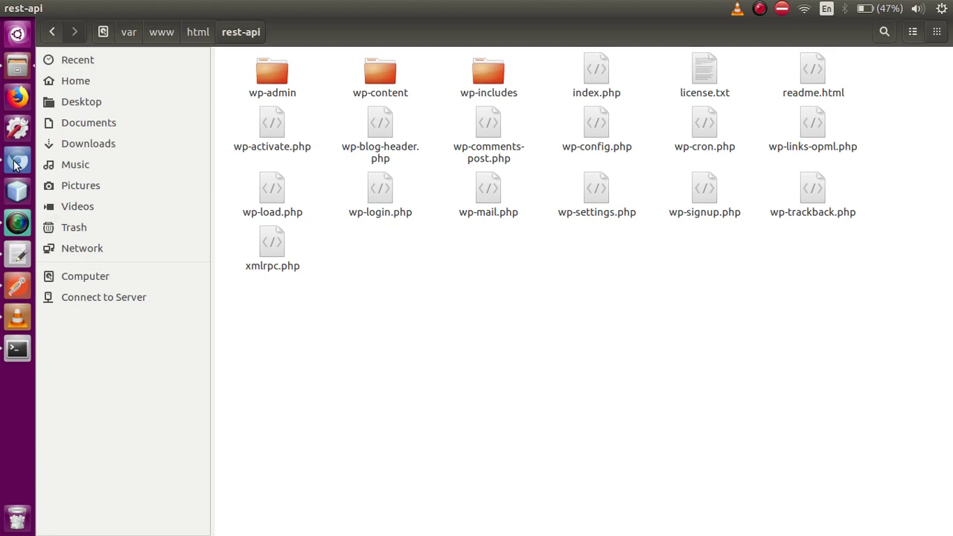
left_click(17, 164)
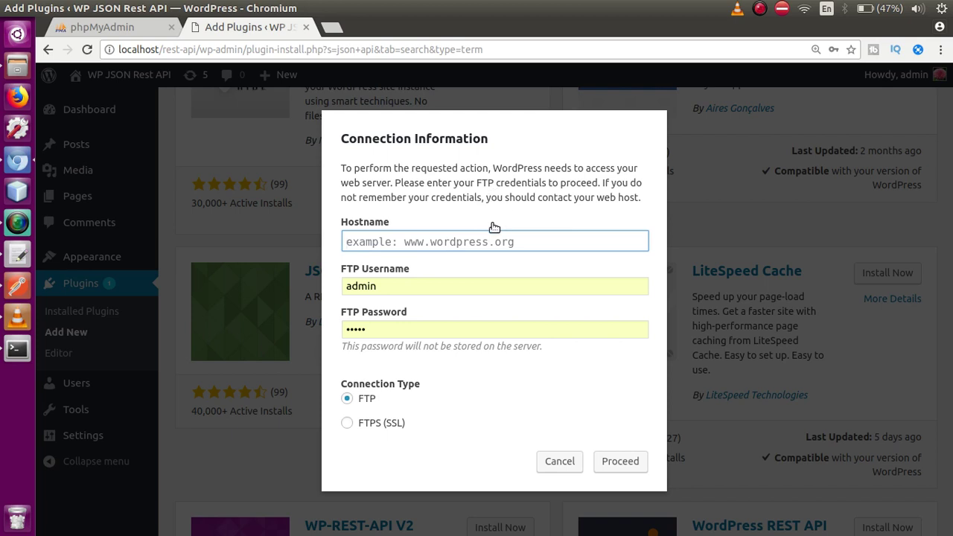
left_click(18, 67)
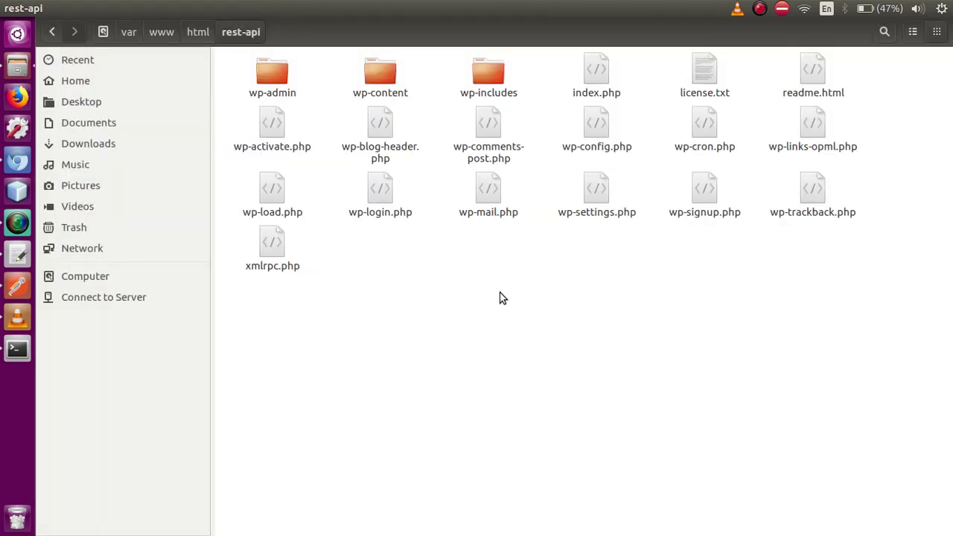
left_click(591, 129)
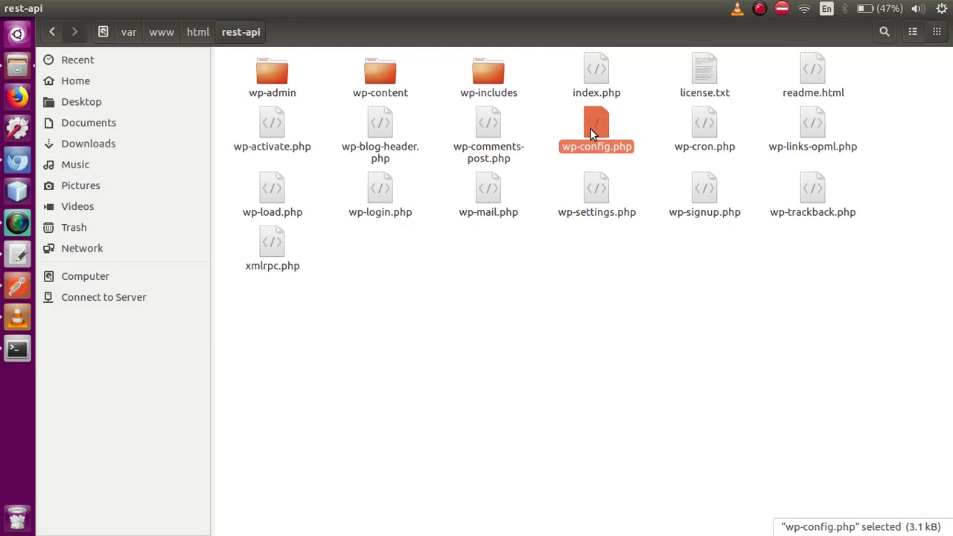
double_click(591, 129)
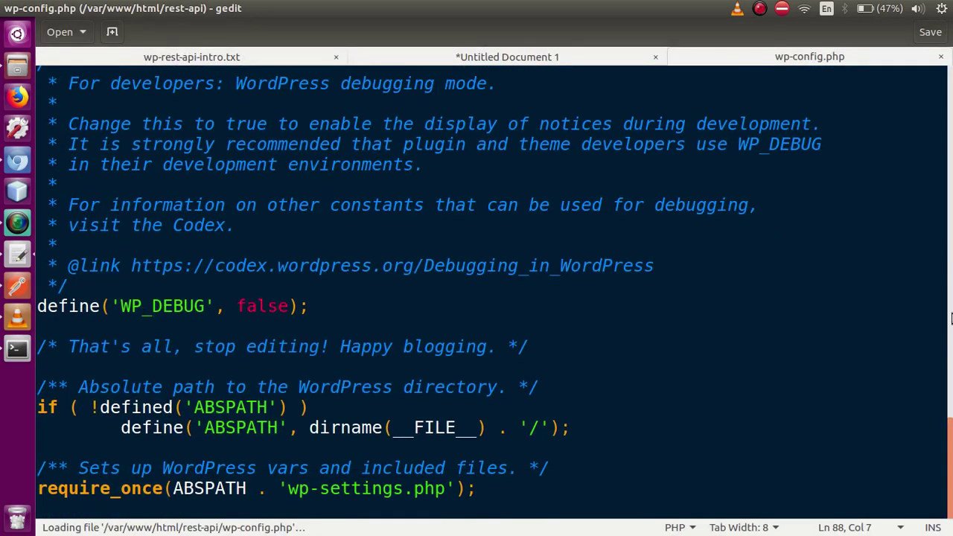
Insert a new empty line just below the DB_NAME setting in wp-config.php.
scroll(950, 381, "up", 4)
left_click_drag(950, 380, 944, 130)
scroll(943, 129, "down", 1)
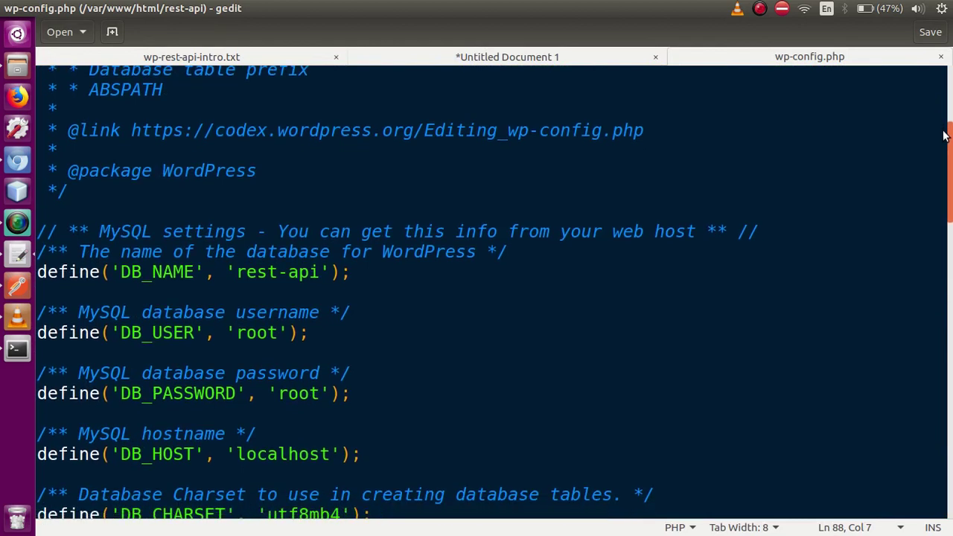
left_click(367, 259)
key("Return")
key("Return")
key("Up")
Type define("FS_METHOD","direct"); on that line and save wp-config.php.
type("define(\"\"")
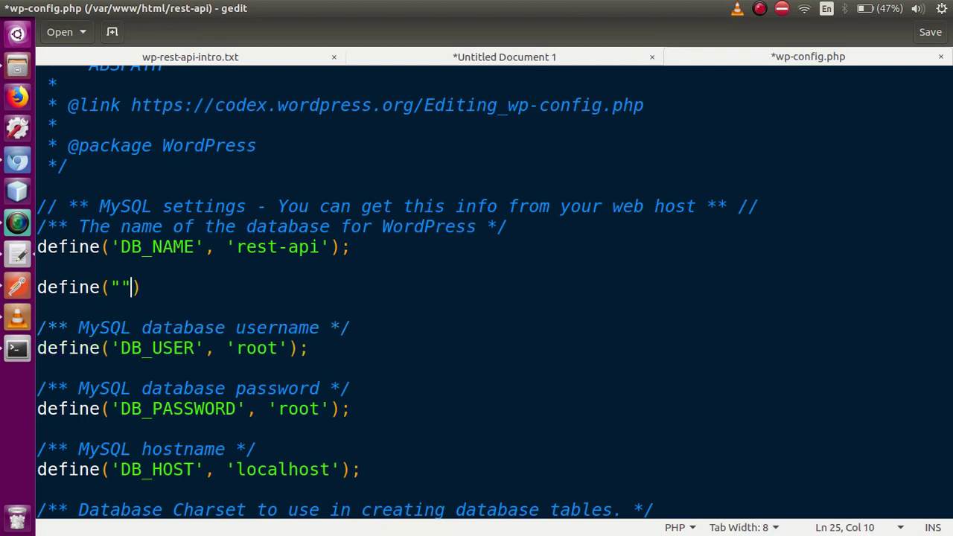
key("Left")
type("FSS")
key("BackSpace")
type("_METHDI")
key("BackSpace")
key("BackSpace")
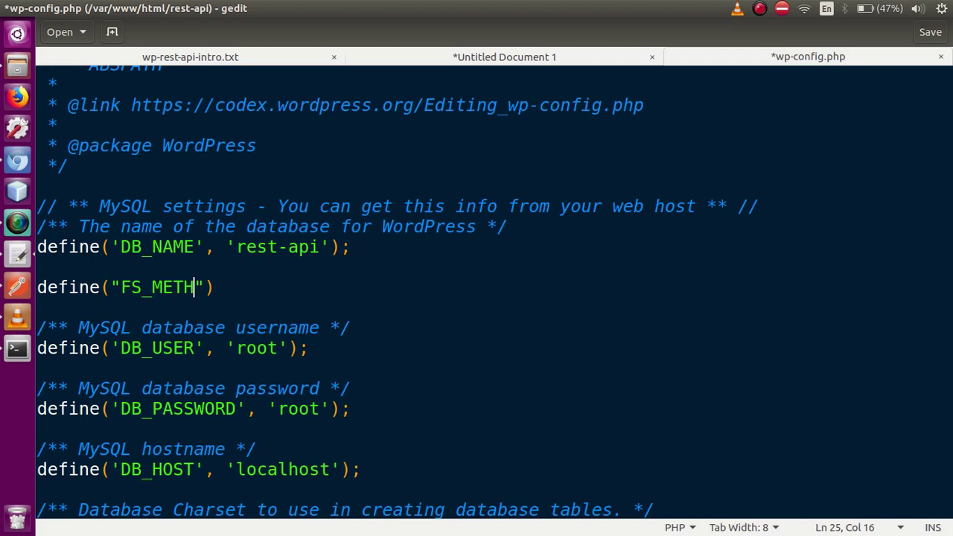
type("OD")
key("Right")
type(",\"")
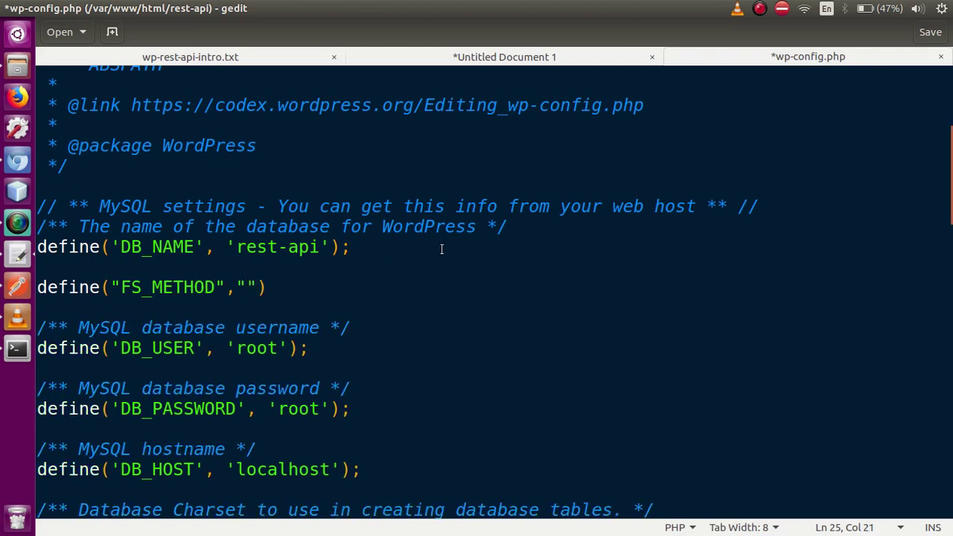
type("direct")
key("Right")
key("Right")
type(";")
key("ctrl+s")
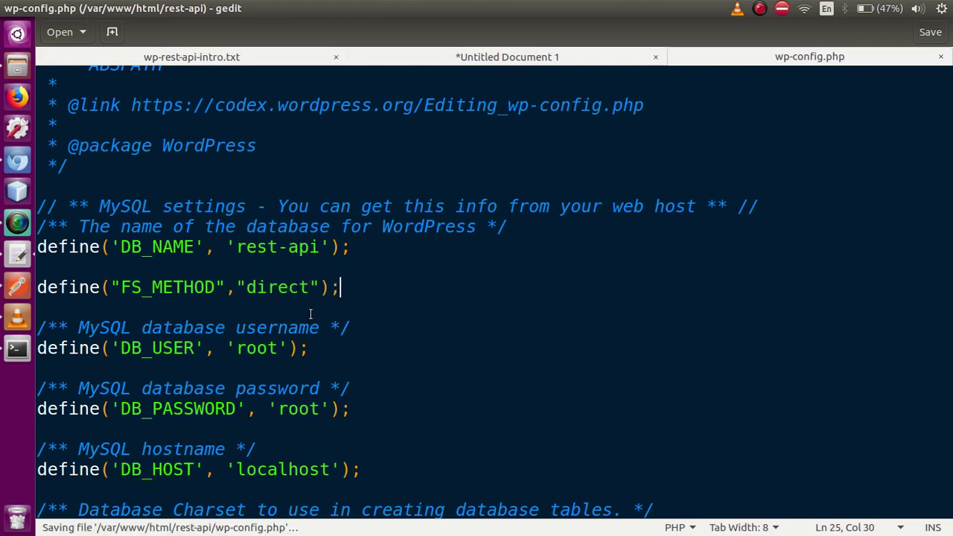
Reload the Add Plugins page and retry installing the JSON API plugin.
key("alt+Tab")
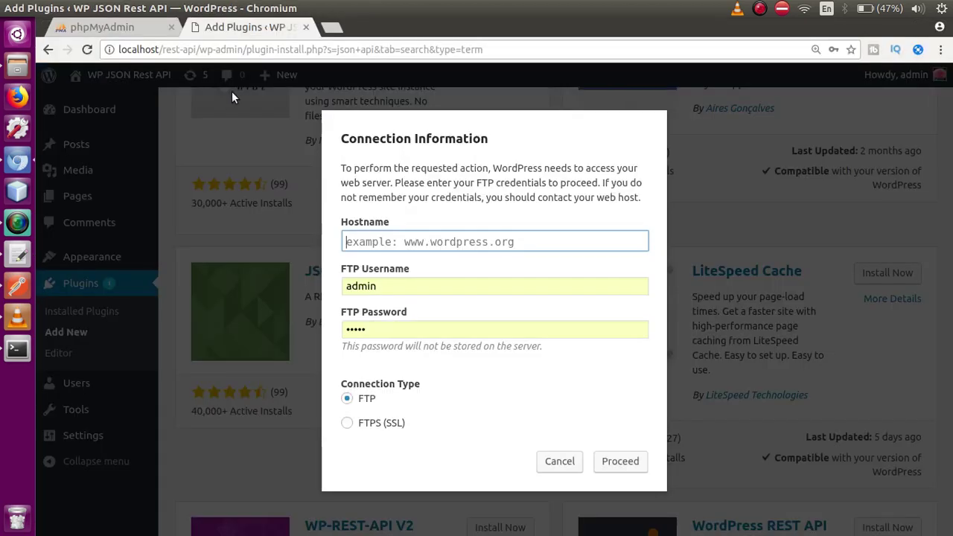
left_click(87, 49)
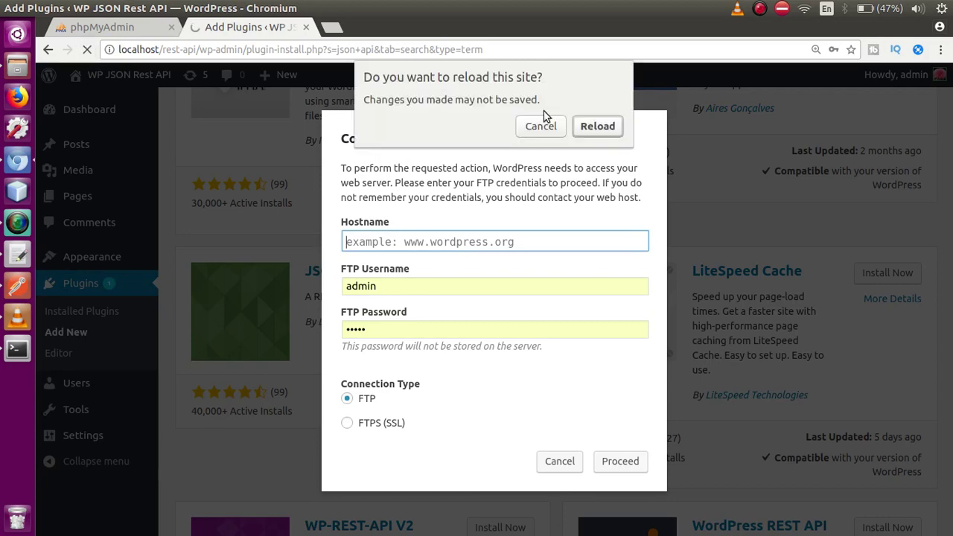
left_click(588, 126)
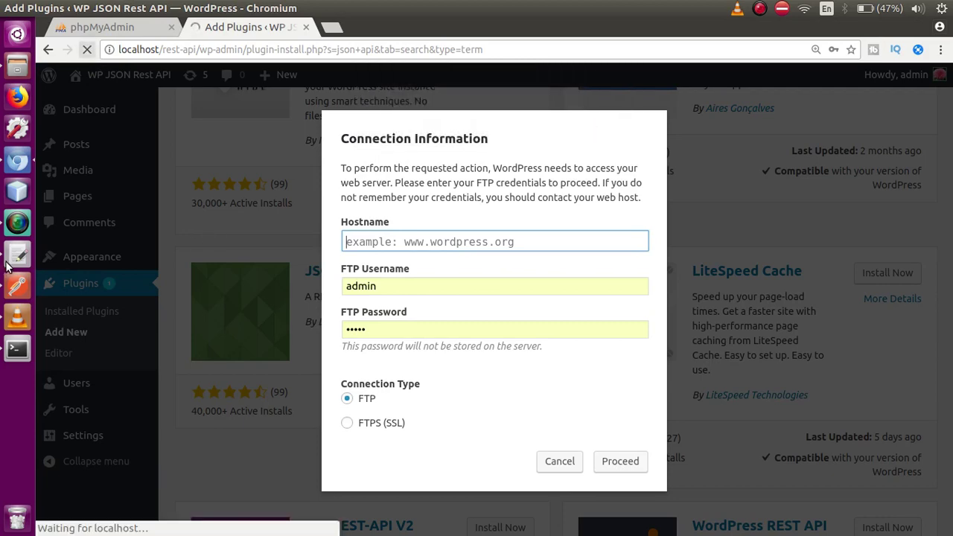
left_click(18, 255)
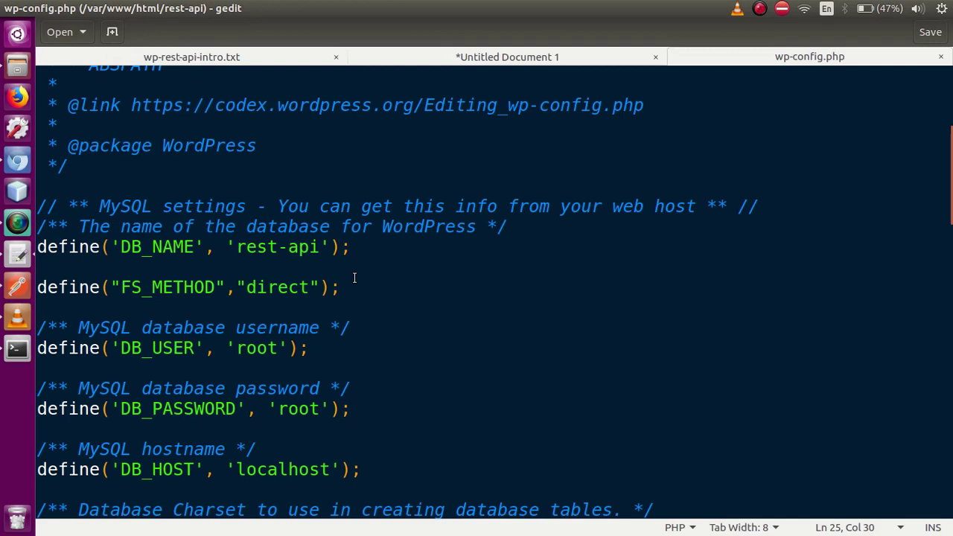
left_click_drag(341, 287, 37, 287)
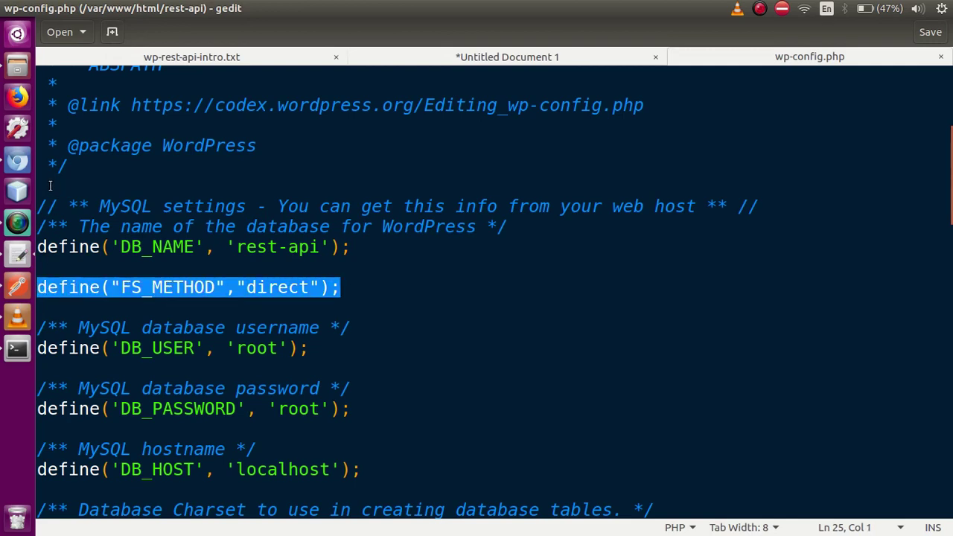
left_click(26, 161)
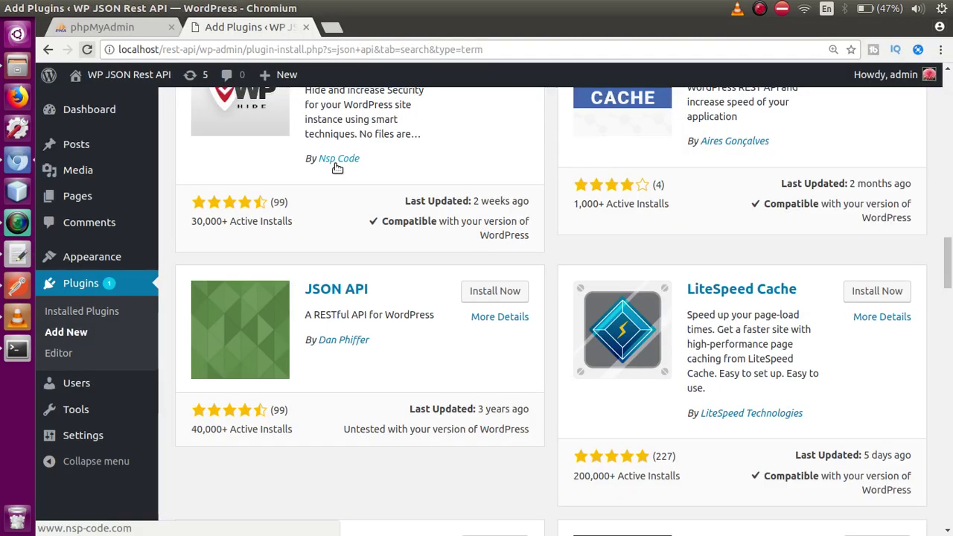
left_click(495, 291)
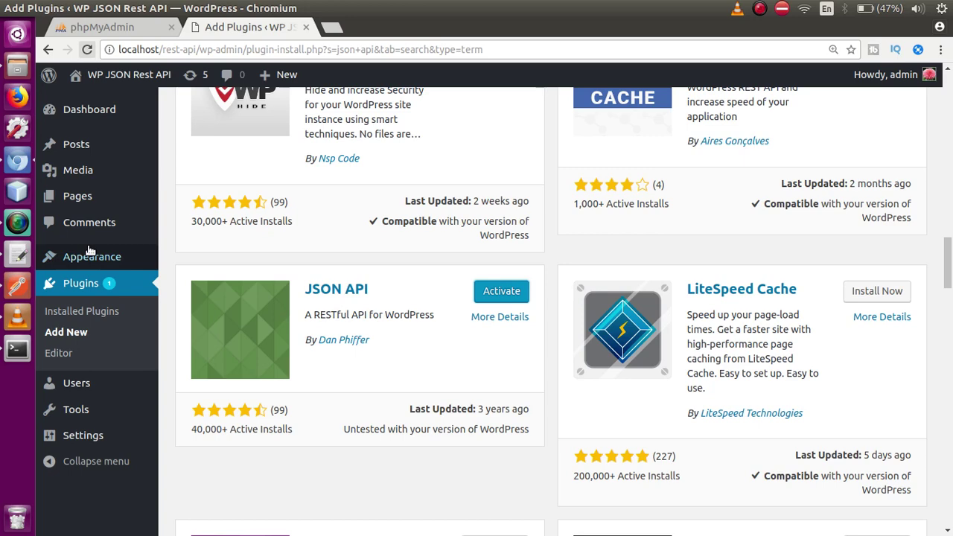
Point out the FS_METHOD 'direct' setting in wp-config.php.
left_click(30, 256)
key("shift+Left")
key("shift+Left")
key("shift+Left")
key("shift+Left")
key("shift+Left")
key("shift+Left")
key("shift+Left")
key("shift+Left")
key("shift+Left")
key("shift+Left")
key("shift+Left")
key("shift+Left")
key("shift+Left")
key("shift+Left")
key("shift+Left")
key("shift+Left")
key("shift+Left")
key("shift+Left")
key("shift+Left")
key("shift+Left")
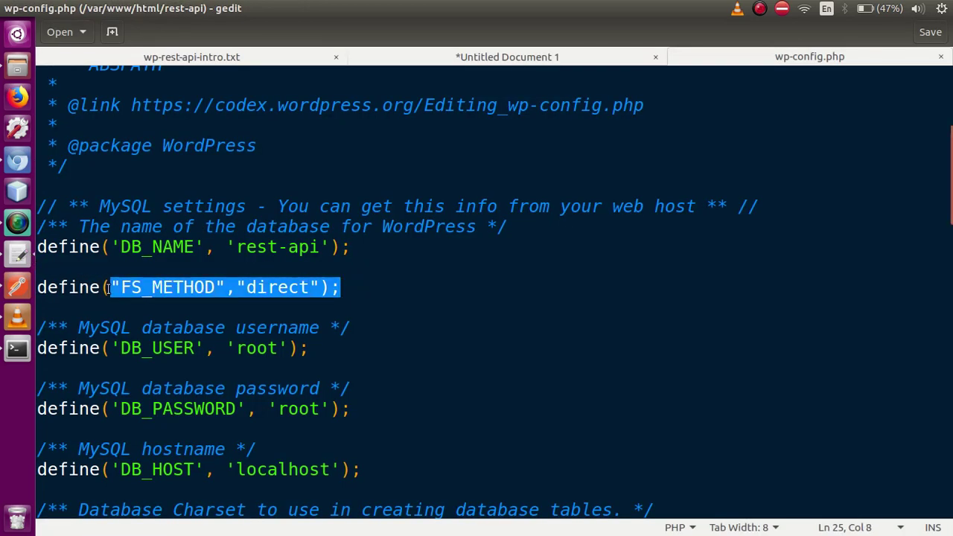
key("Down")
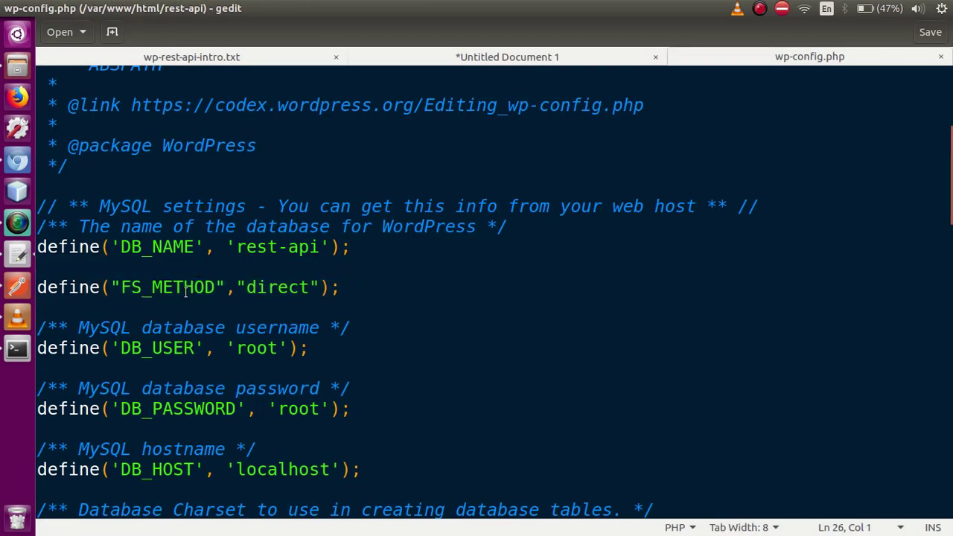
double_click(275, 292)
left_click(280, 303)
left_click(18, 161)
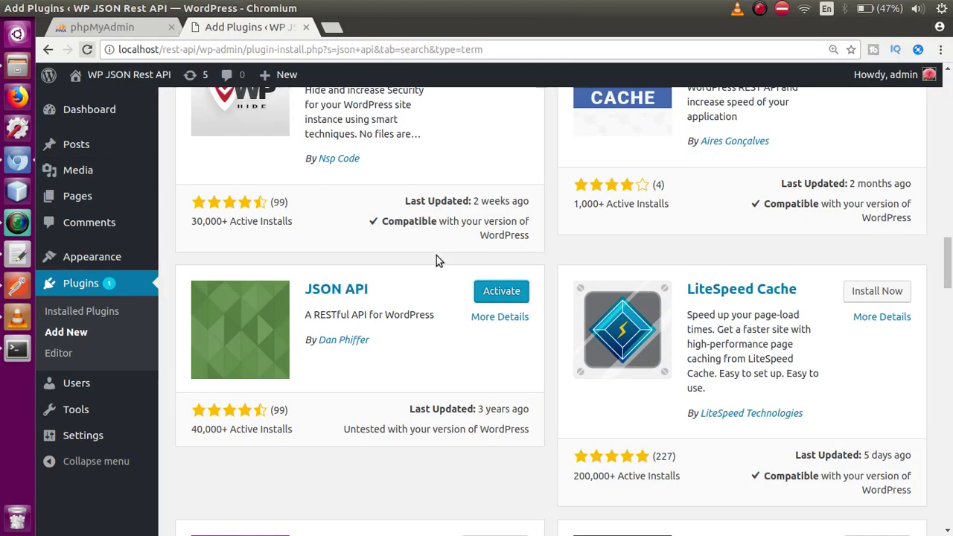
Activate the JSON API plugin and check it in the installed plugins list.
left_click(501, 290)
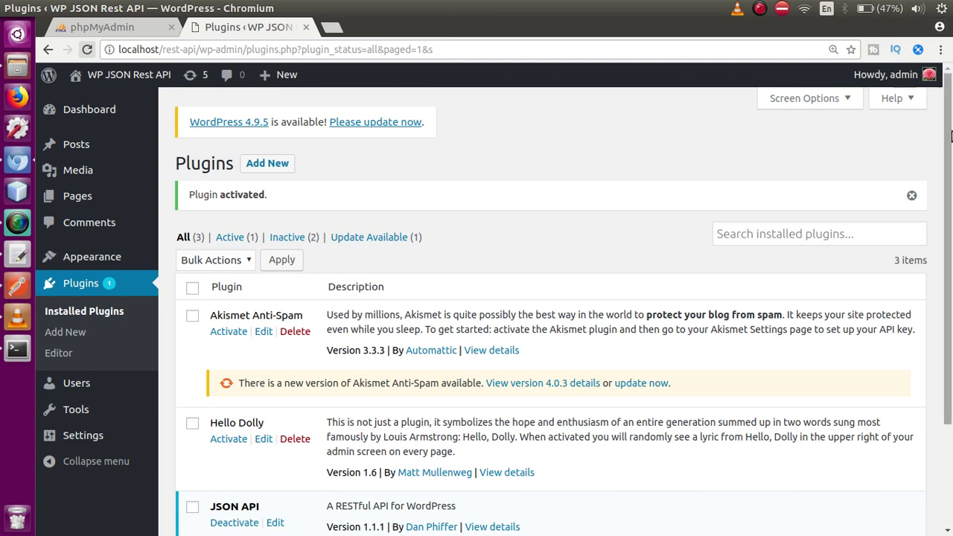
scroll(947, 186, "down", 2)
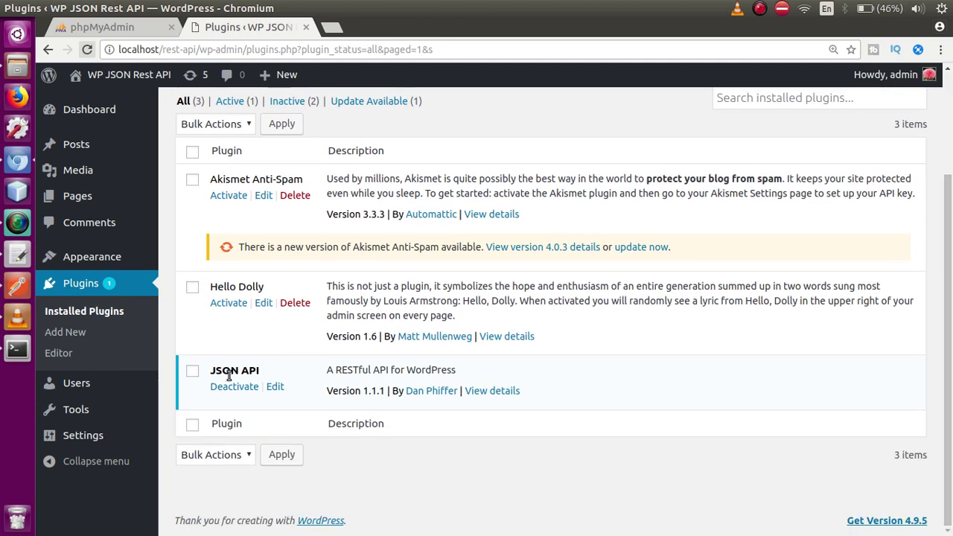
mouse_move(101, 440)
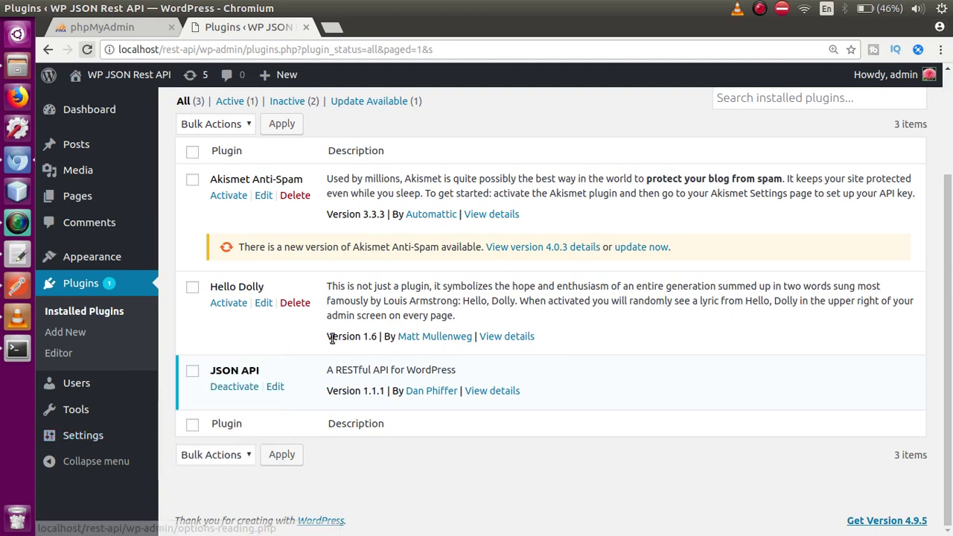
mouse_move(148, 417)
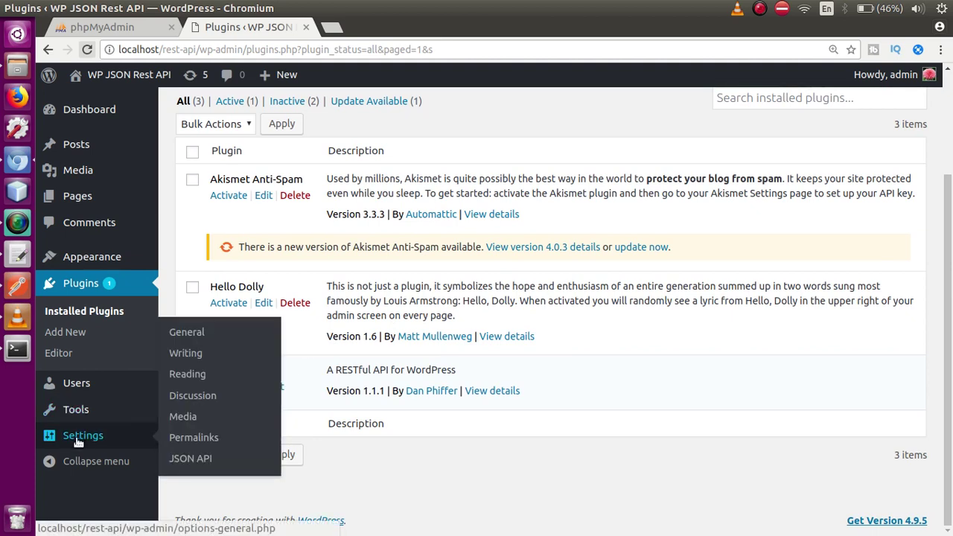
Activate the Posts controller on the JSON API settings page.
left_click(205, 461)
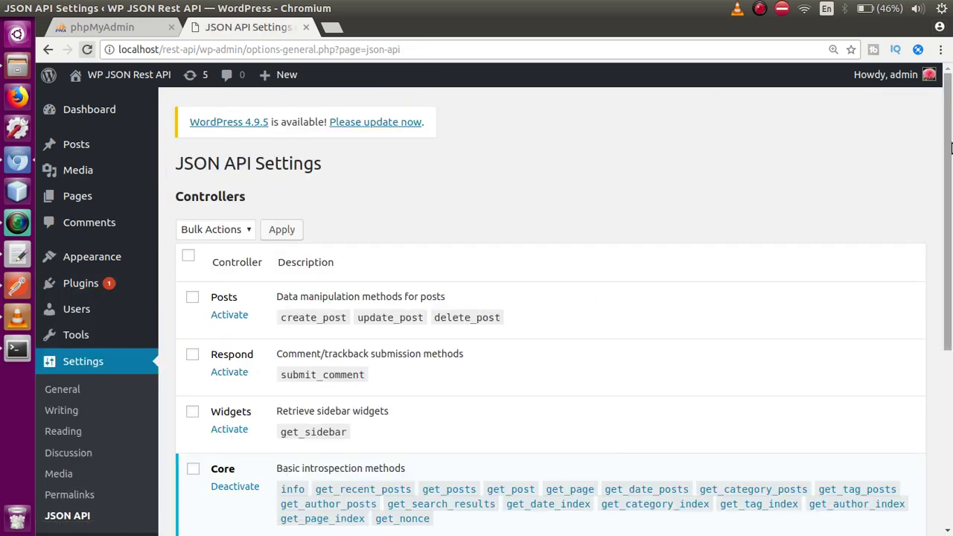
scroll(950, 177, "down", 3)
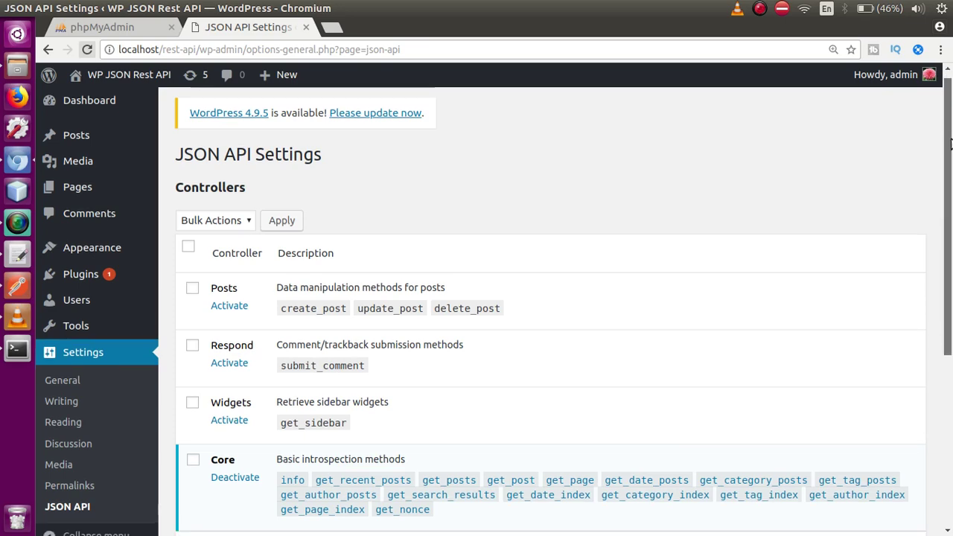
scroll(950, 177, "down", 2)
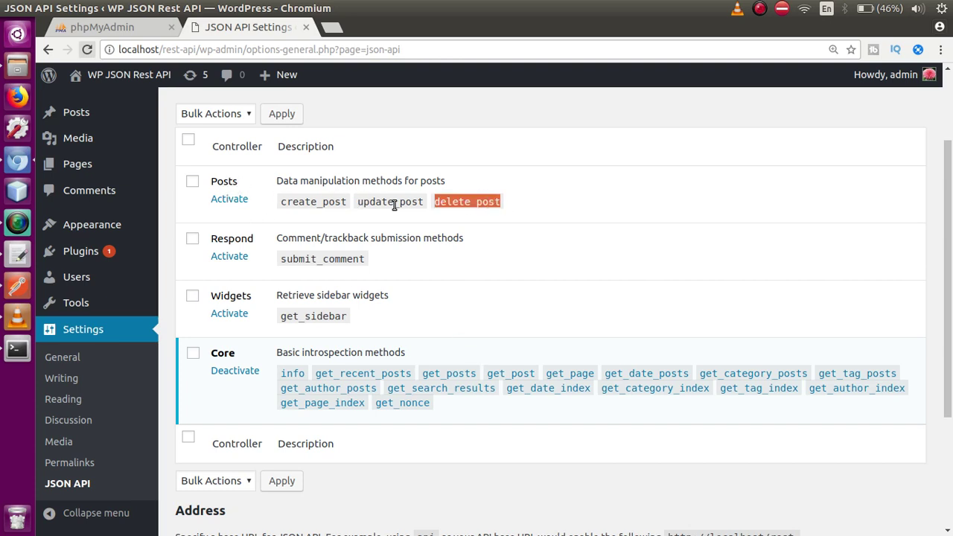
left_click_drag(276, 208, 515, 205)
left_click(363, 202)
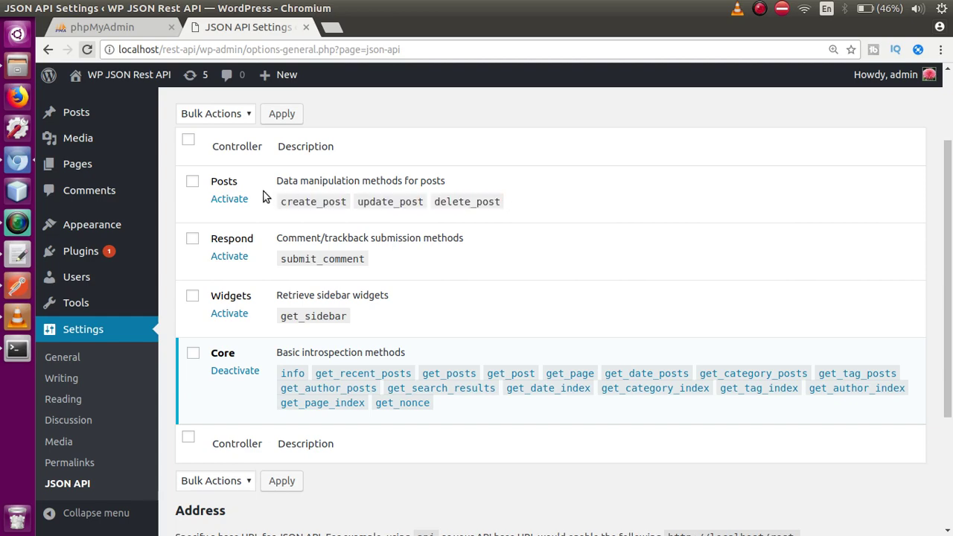
left_click(229, 199)
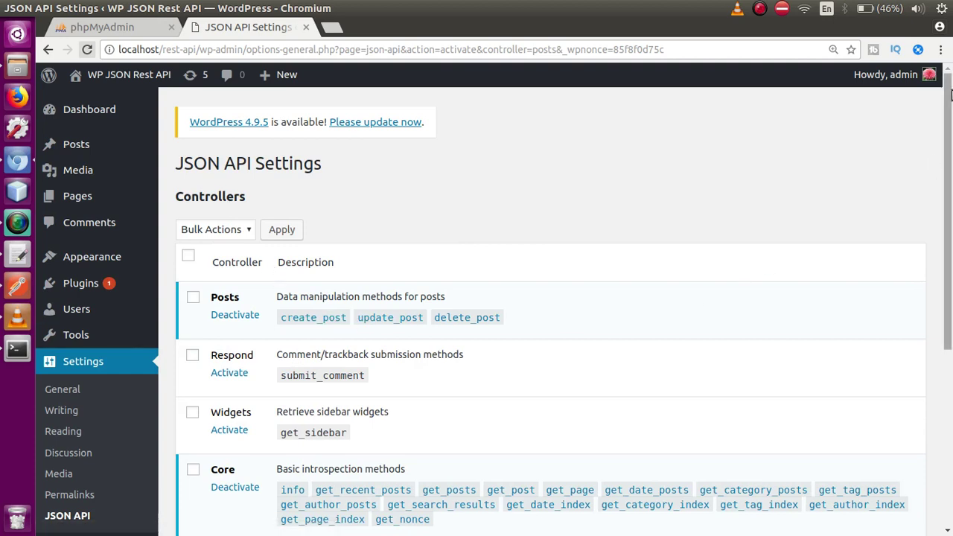
Open the get_posts method output in a new tab and view its address.
scroll(406, 318, "down", 3)
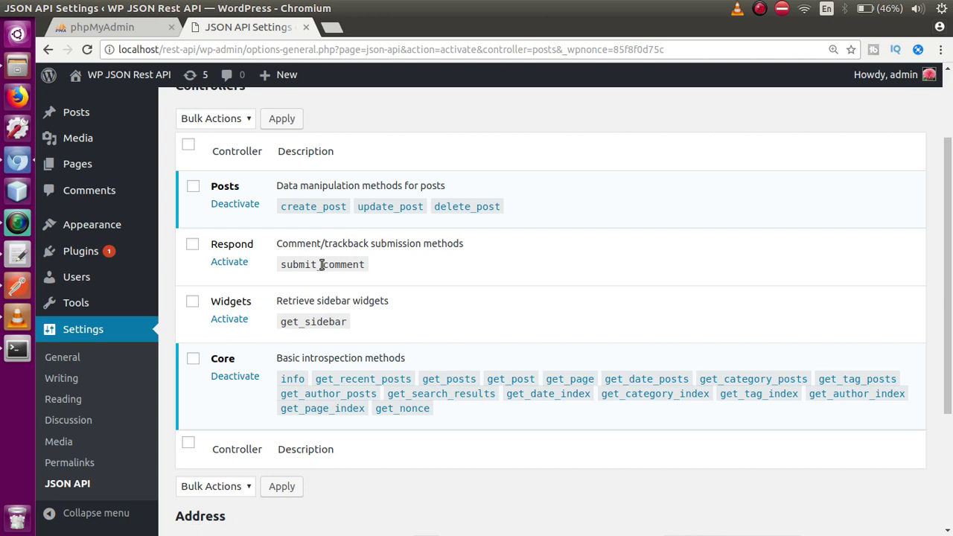
mouse_move(152, 278)
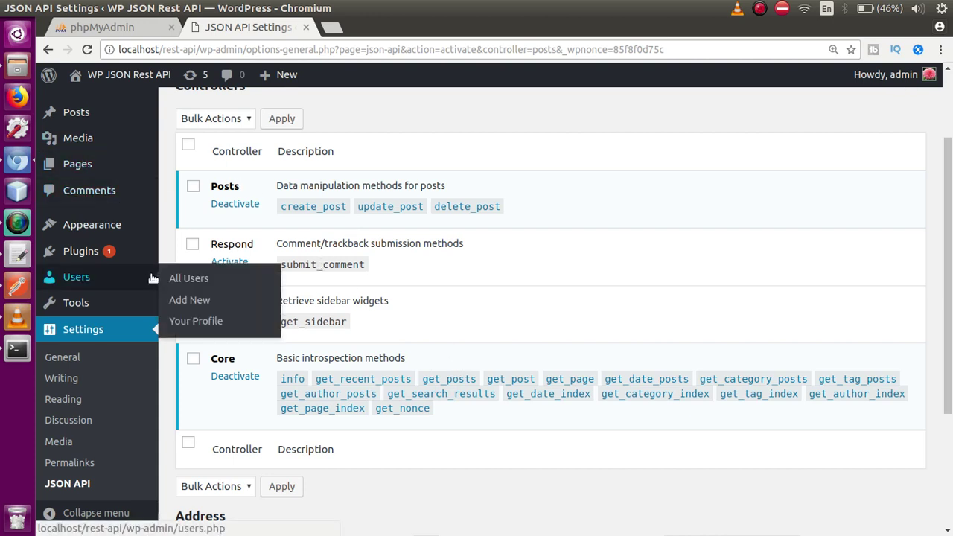
middle_click(455, 386)
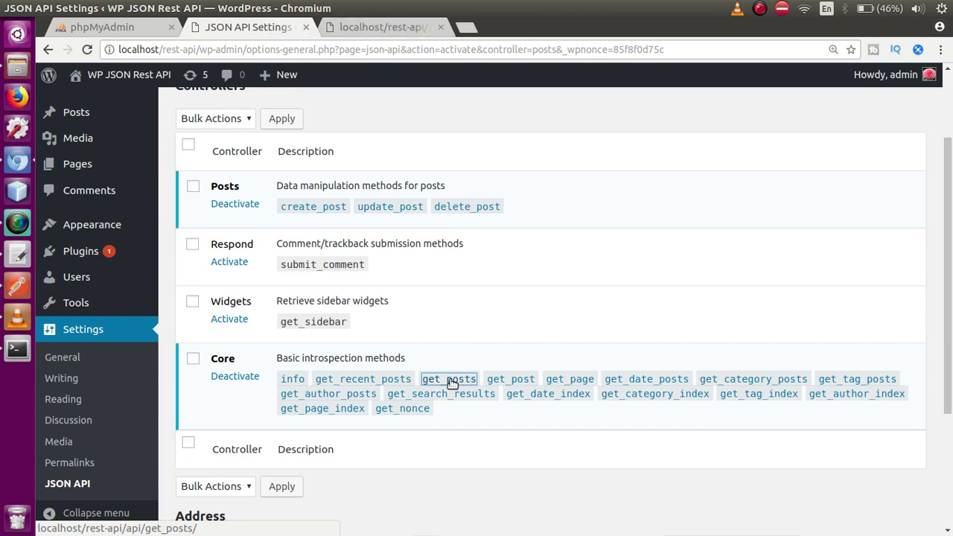
left_click(382, 28)
left_click_drag(294, 50, 114, 52)
Compare the get_posts JSON with the WordPress posts list opened in a new tab.
left_click(354, 188)
left_click_drag(321, 217, 45, 72)
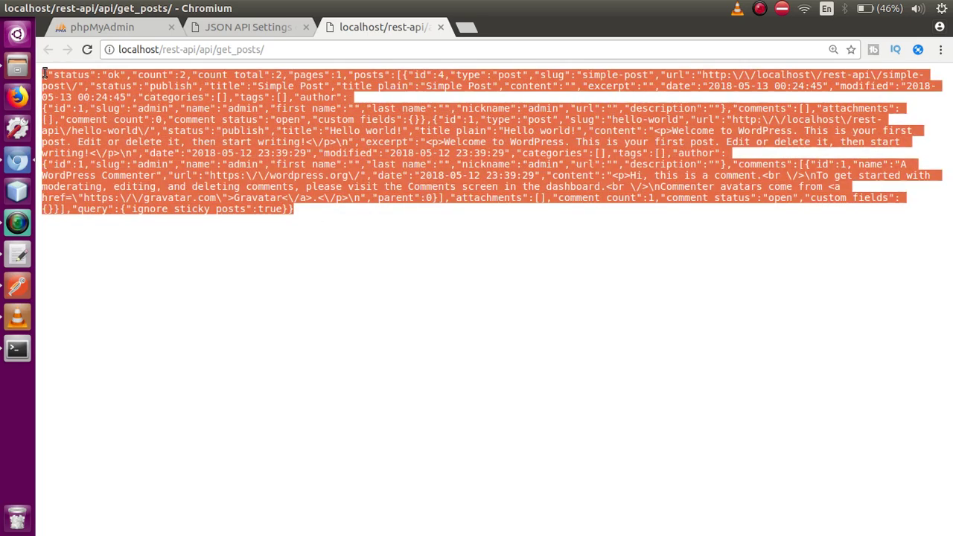
left_click(162, 97)
left_click(221, 28)
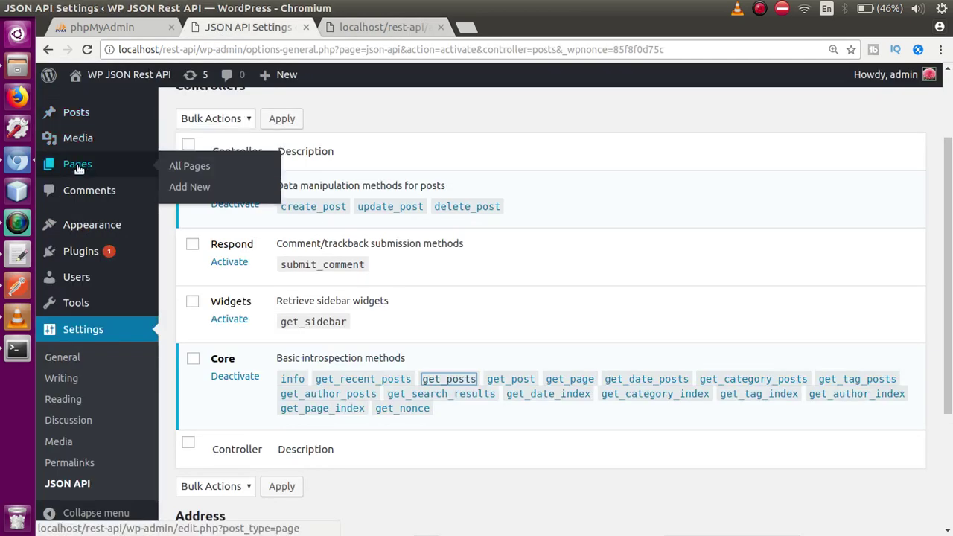
middle_click(77, 117)
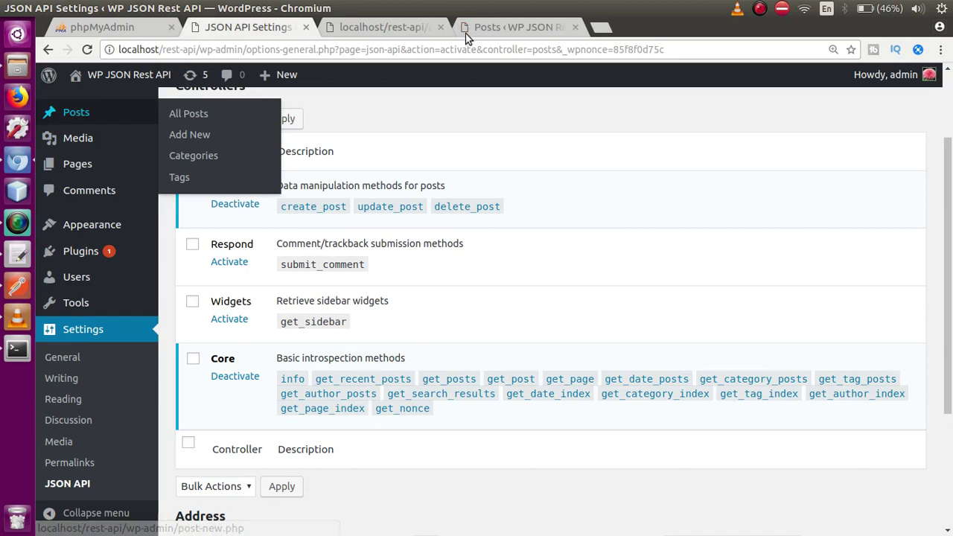
left_click(490, 27)
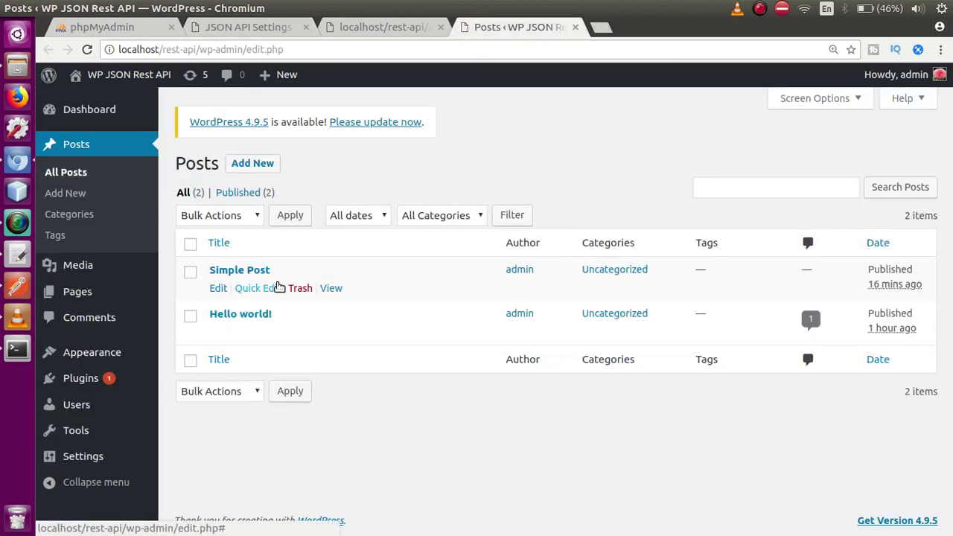
Match the 'api' part of the get_posts URL to the API base setting.
left_click(274, 30)
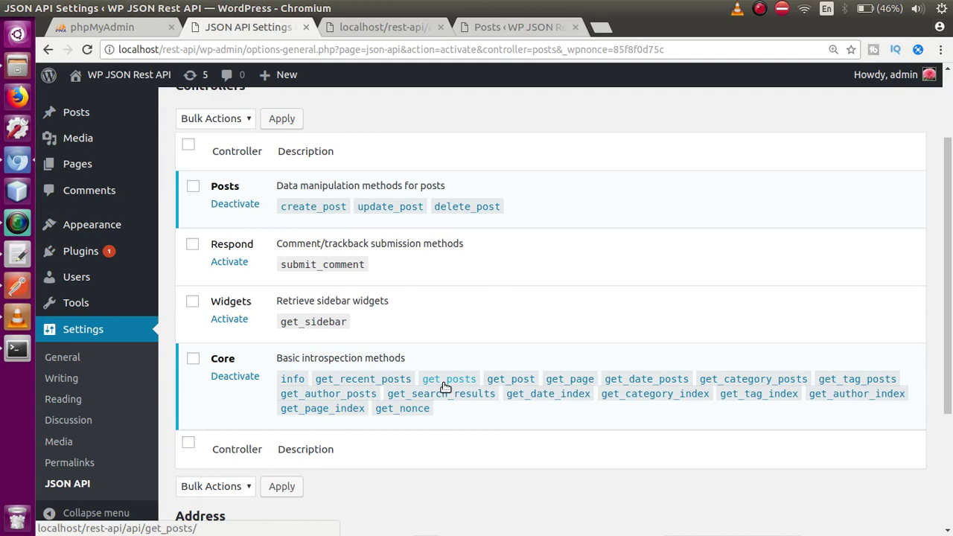
left_click(374, 28)
left_click_drag(263, 49, 119, 49)
left_click(224, 54)
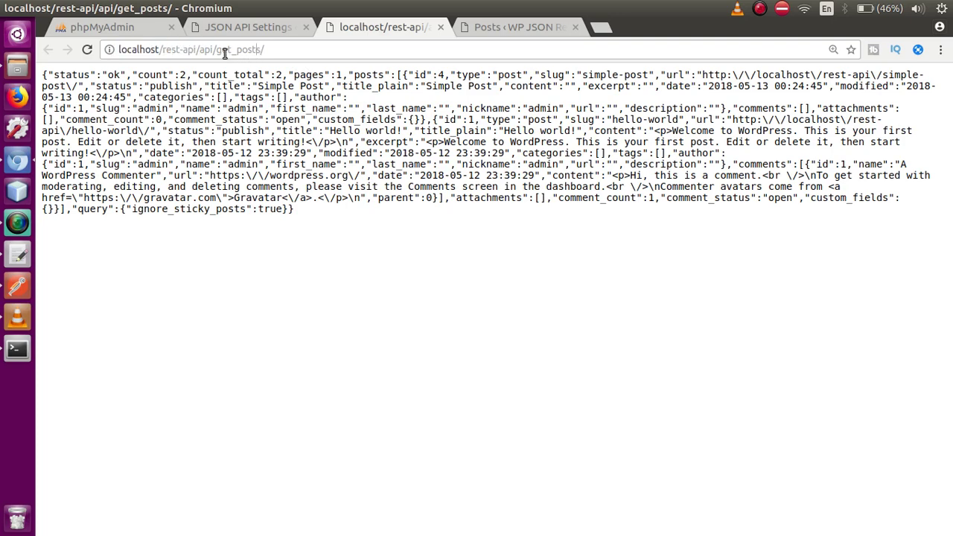
left_click_drag(216, 49, 282, 48)
left_click(284, 47)
left_click(247, 30)
scroll(743, 172, "down", 3)
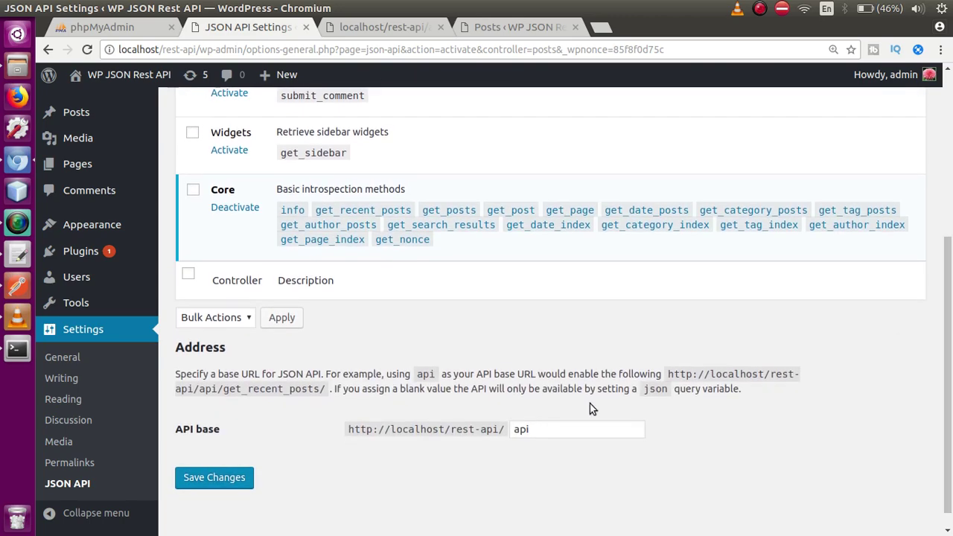
left_click(552, 432)
left_click_drag(557, 432, 505, 437)
left_click(533, 483)
Select the entire get_posts JSON response and copy it.
left_click(383, 27)
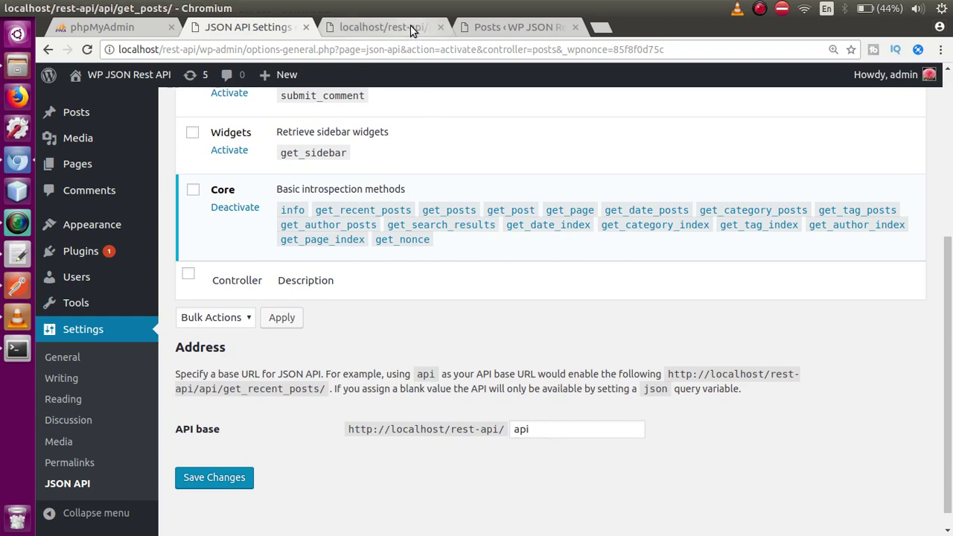
left_click_drag(304, 44, 119, 47)
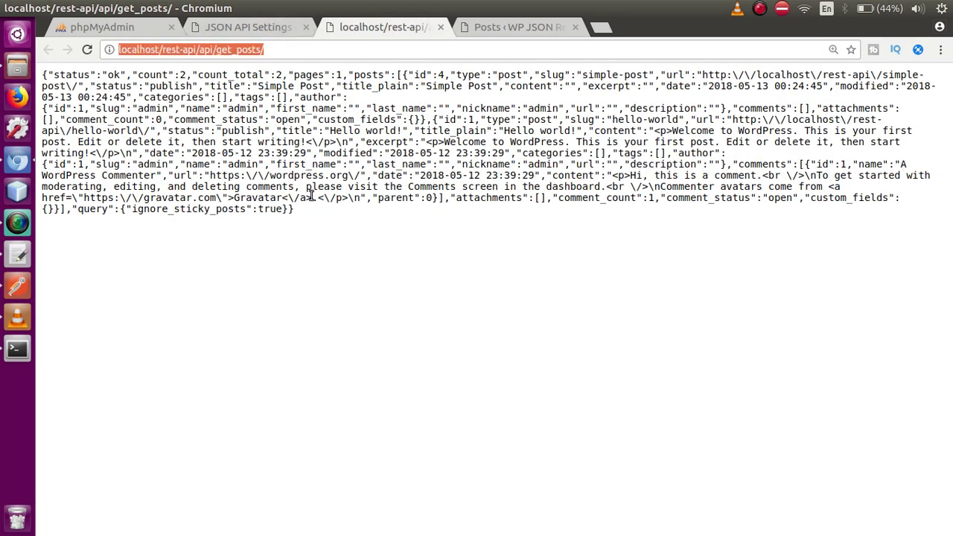
left_click(367, 244)
left_click_drag(301, 216, 52, 69)
left_click(53, 69)
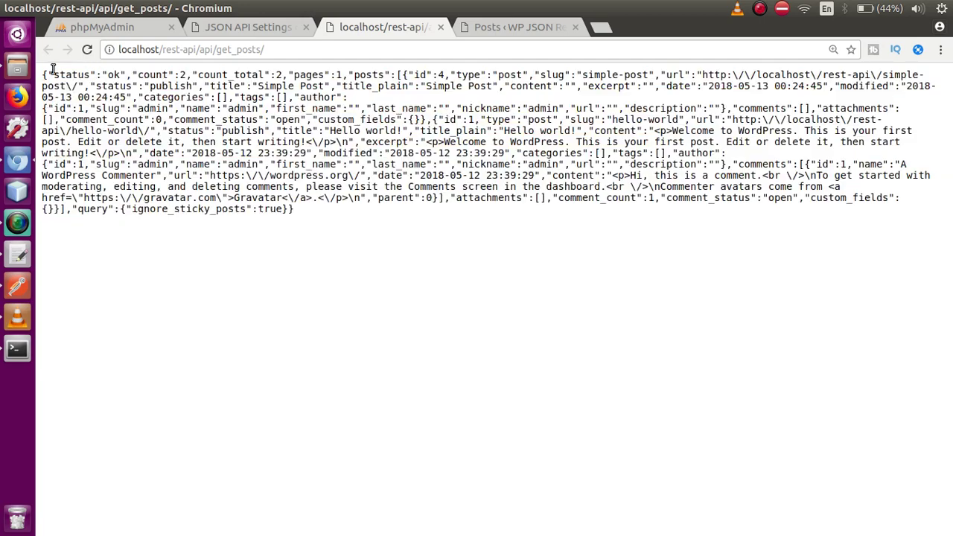
left_click_drag(302, 212, 40, 75)
right_click(107, 103)
left_click(132, 112)
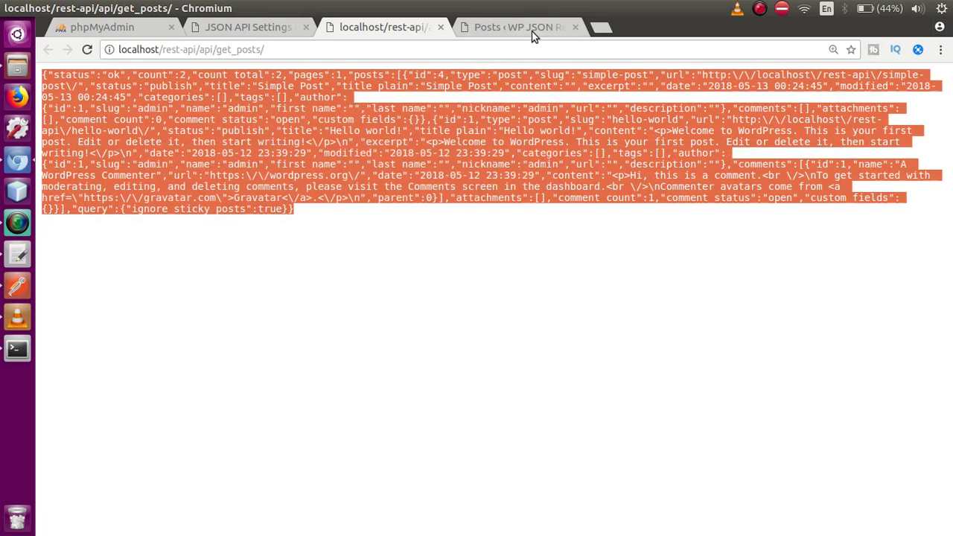
Open JSON Editor Online and replace its contents with the copied get_posts JSON.
left_click(600, 29)
type("json")
key("Return")
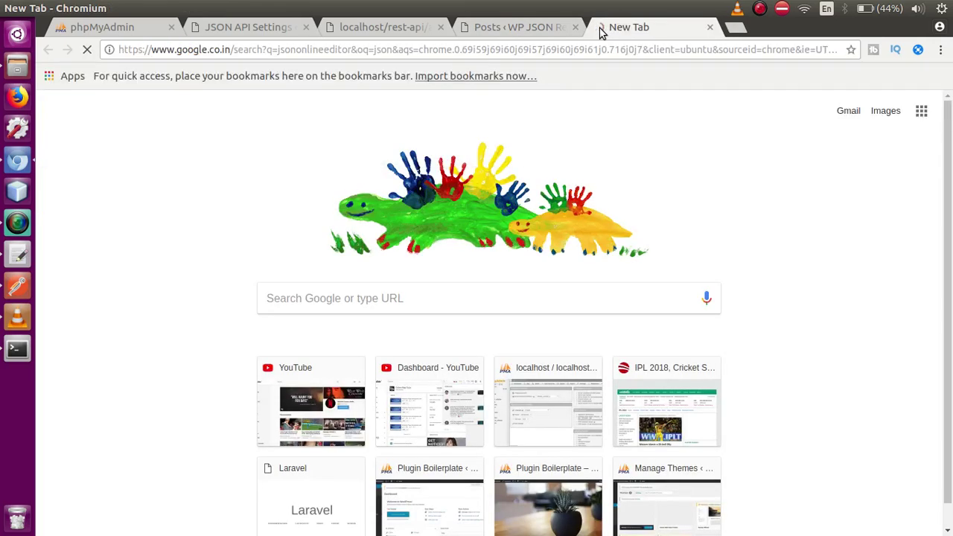
left_click(326, 240)
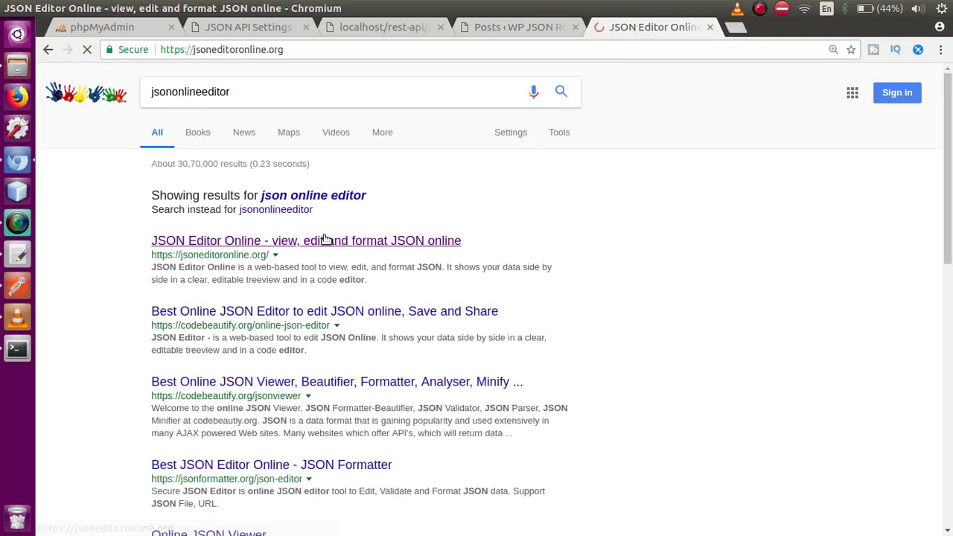
left_click(283, 193)
key("ctrl+a")
key("Delete")
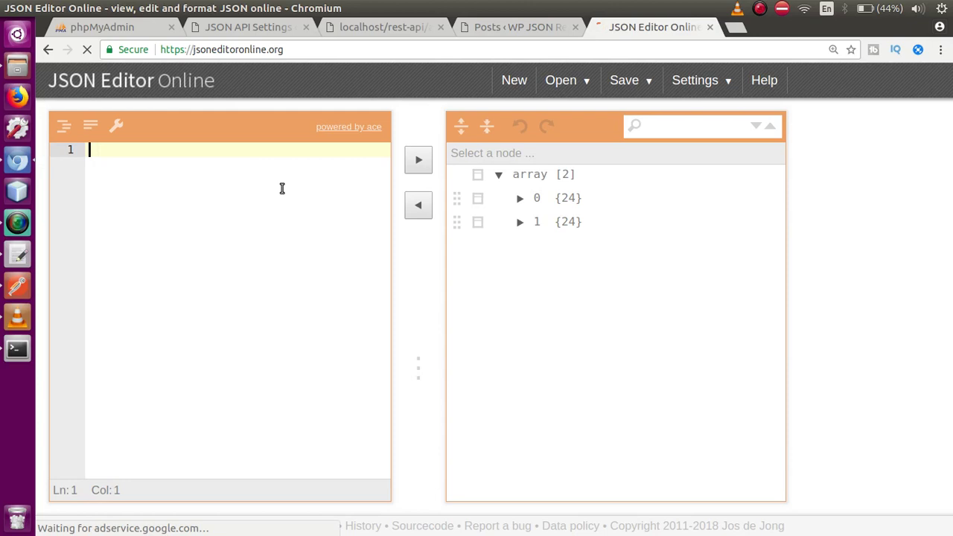
key("ctrl+v")
Format the JSON, load it into the tree, and expand posts 'Simple Post' and 'Hello world!'.
left_click(64, 128)
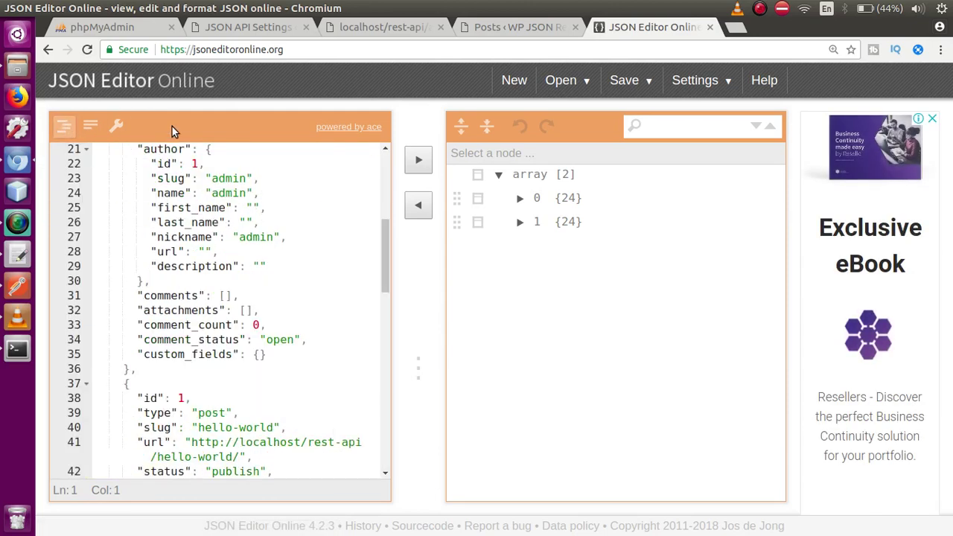
left_click(418, 160)
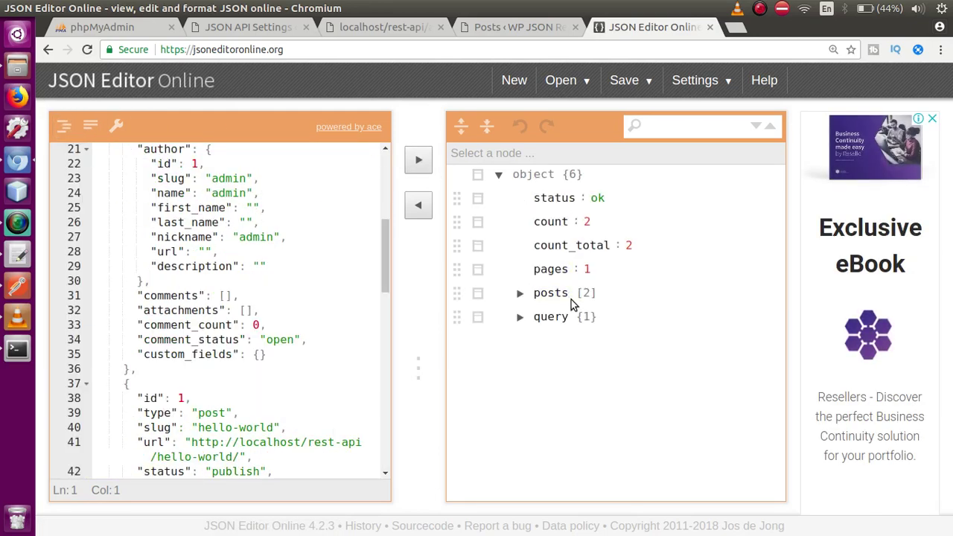
left_click(521, 293)
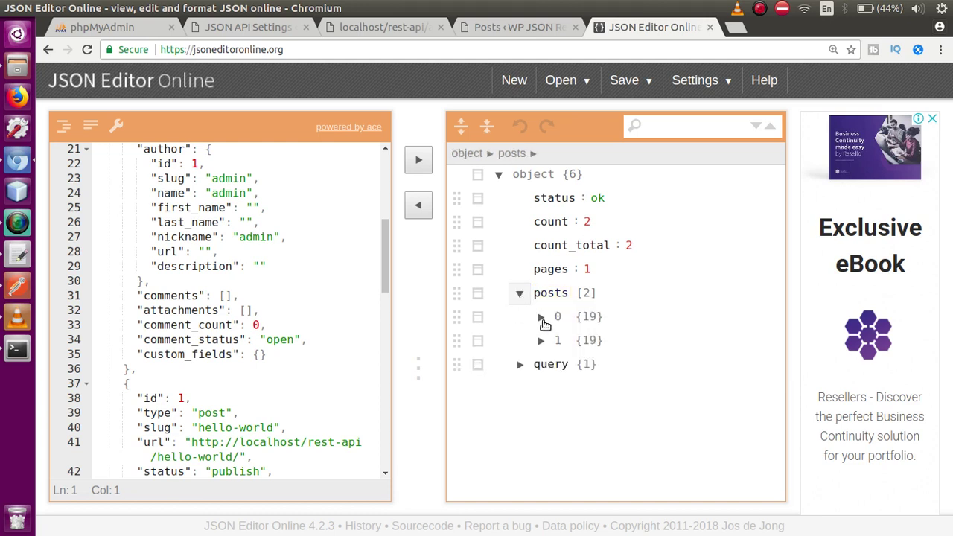
left_click(541, 318)
left_click_drag(780, 257, 785, 317)
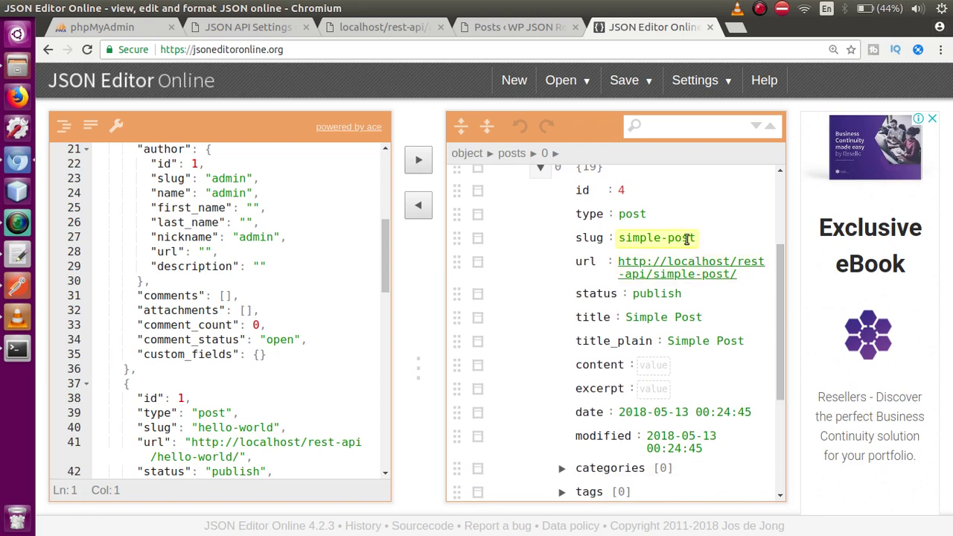
left_click_drag(777, 350, 771, 461)
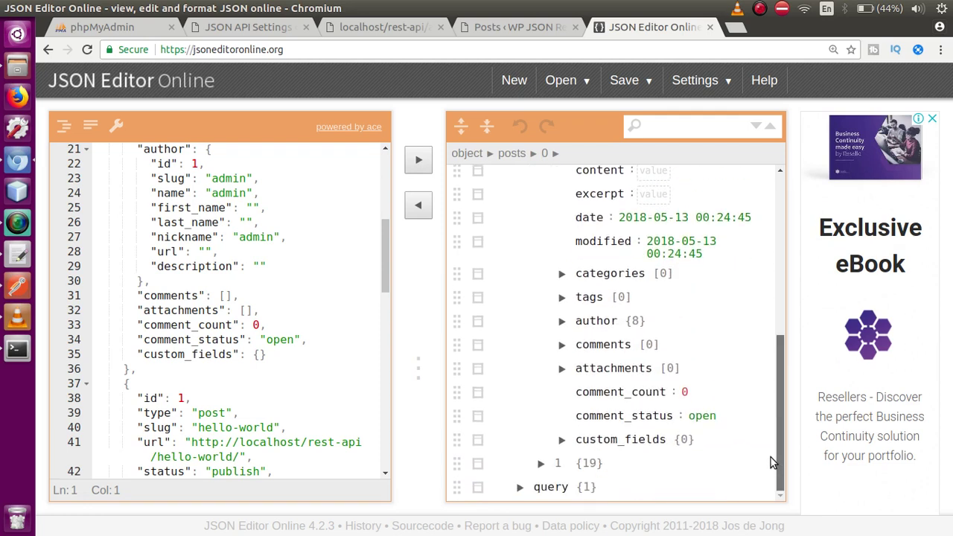
left_click(540, 463)
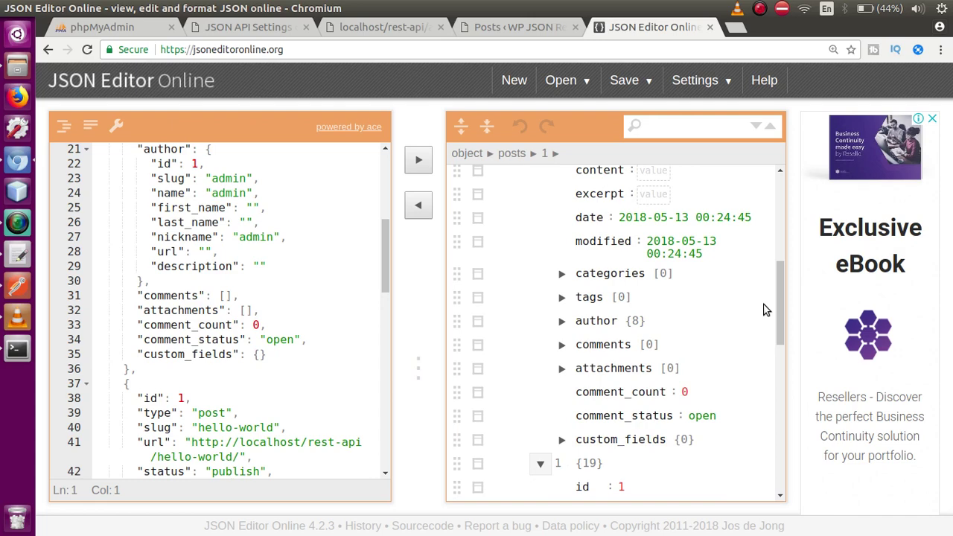
left_click_drag(777, 312, 782, 362)
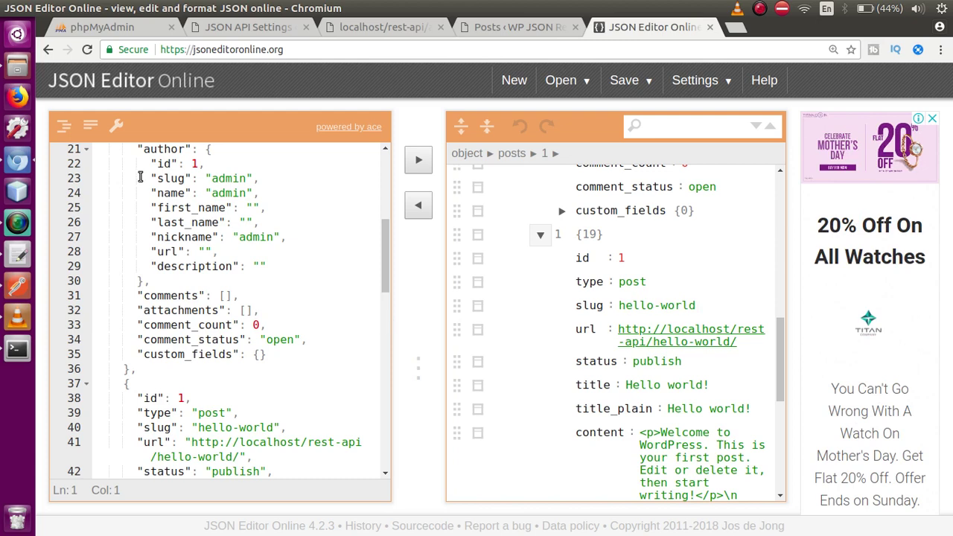
Review the Core methods and Posts controller on the JSON API settings page.
left_click(277, 28)
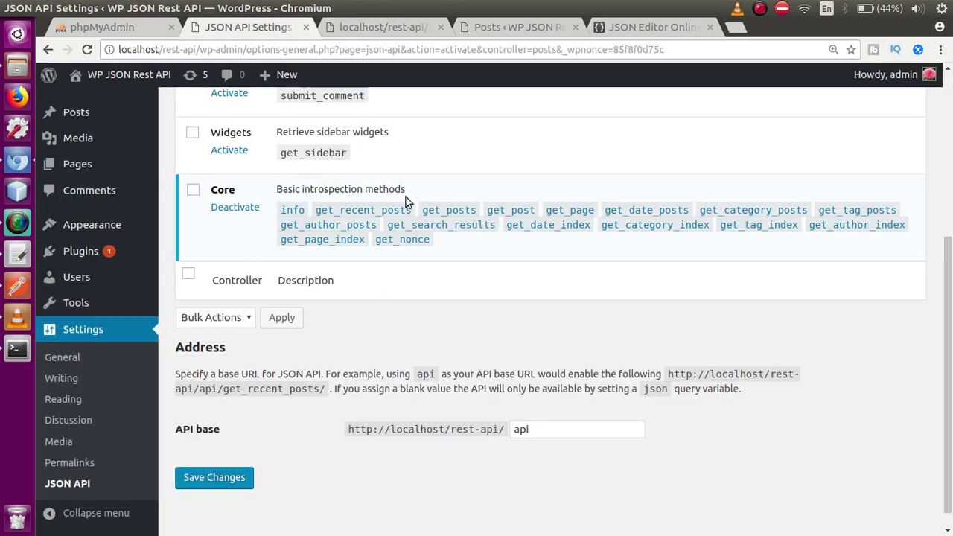
scroll(947, 328, "up", 3)
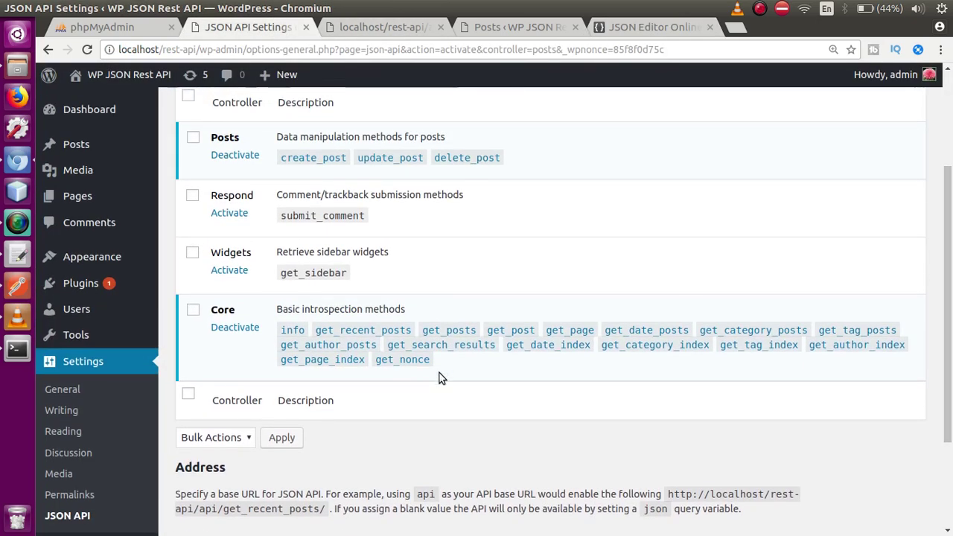
left_click_drag(450, 357, 317, 315)
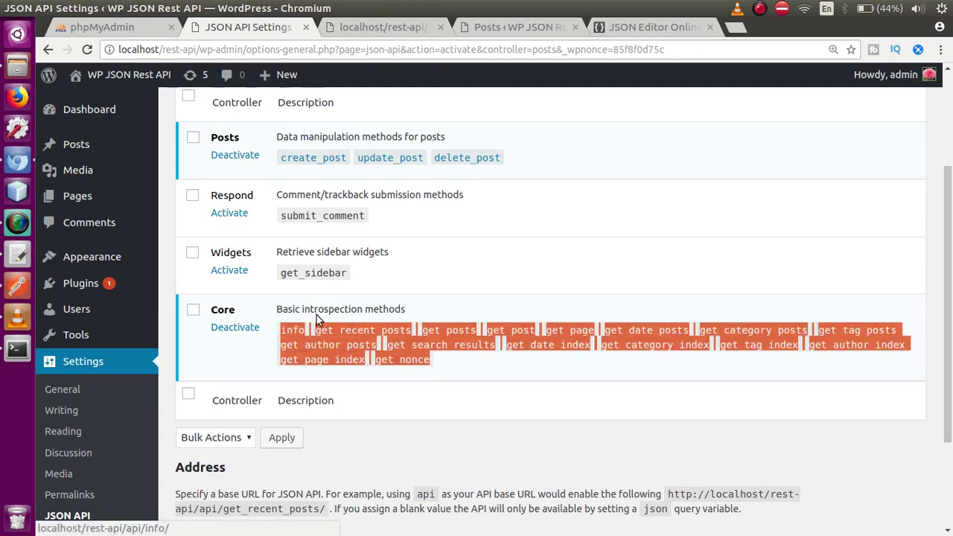
left_click(390, 298)
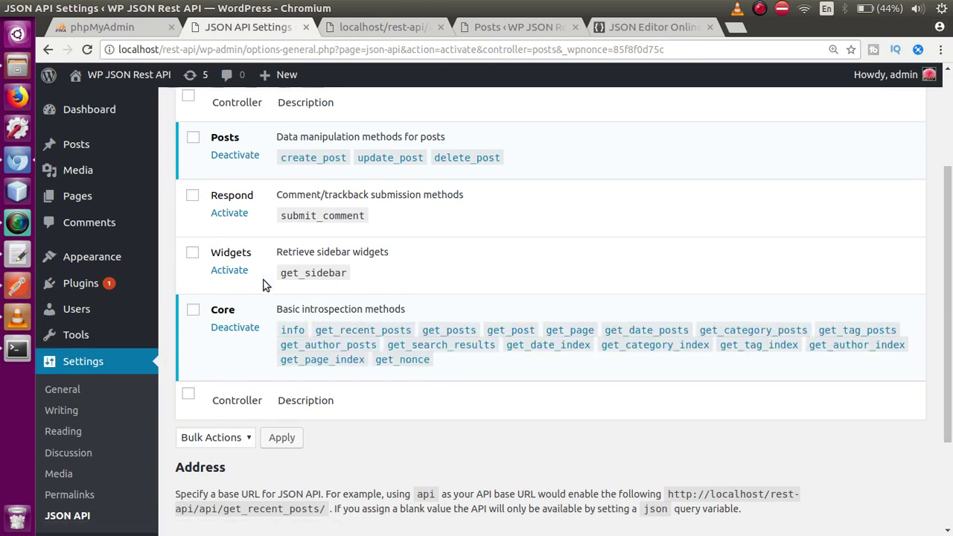
left_click_drag(245, 142, 209, 140)
left_click(255, 144)
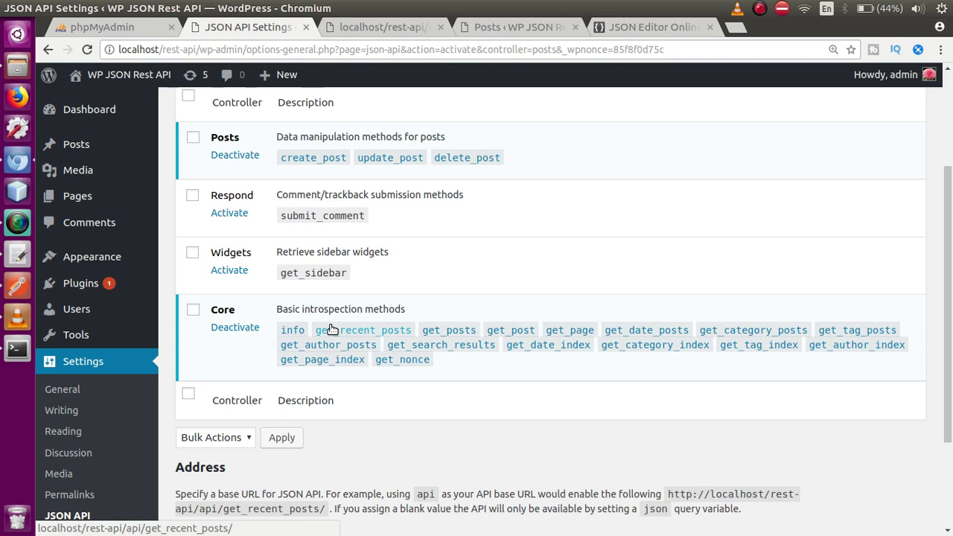
Re-examine the get_posts request URL and its JSON response.
left_click(387, 27)
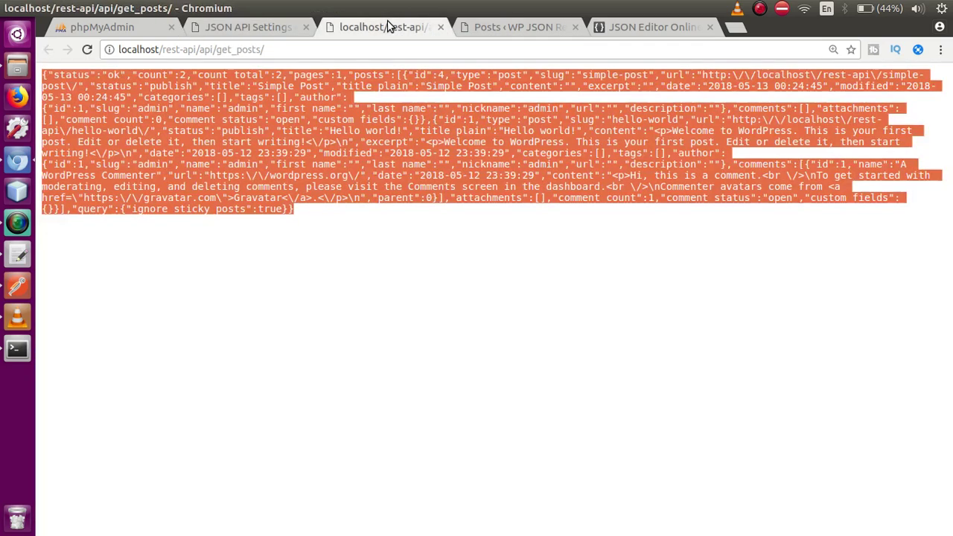
left_click(312, 50)
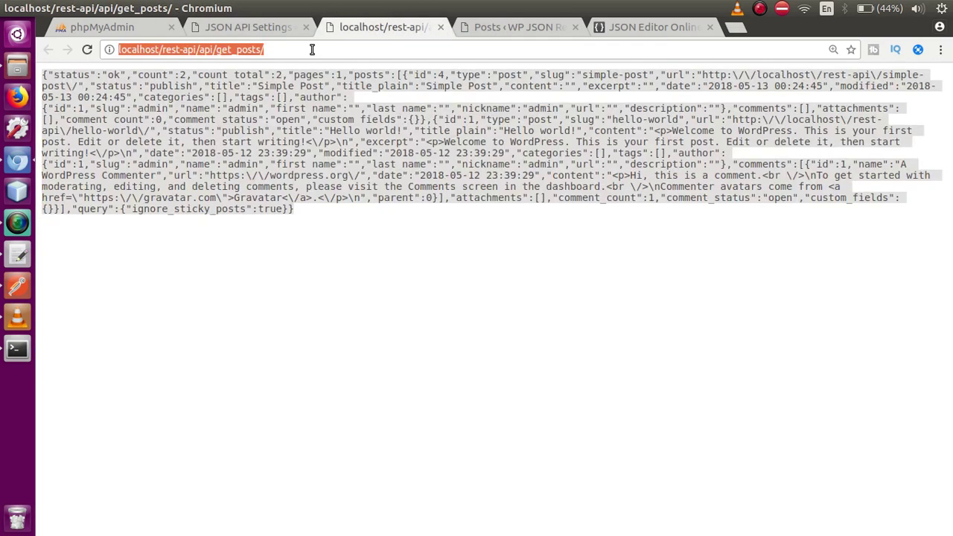
left_click(313, 262)
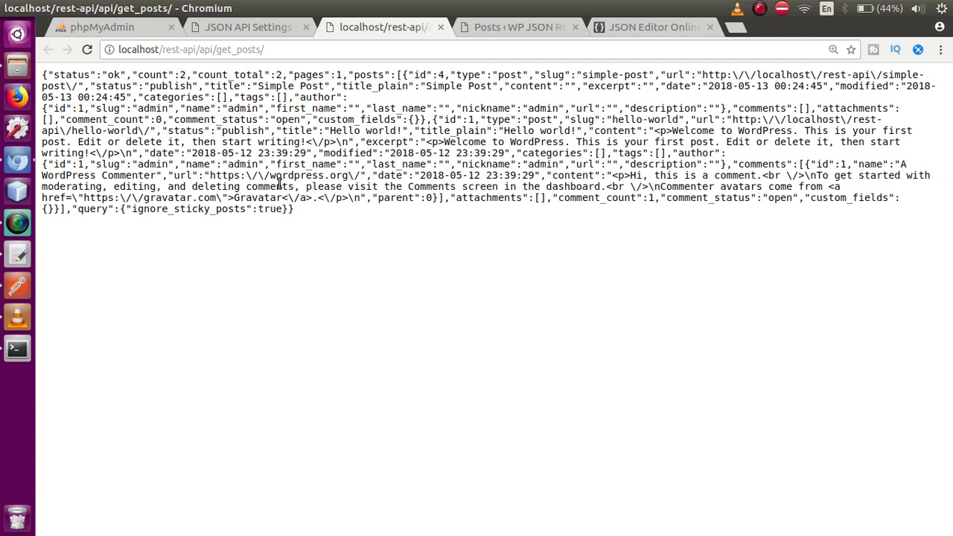
left_click(272, 50)
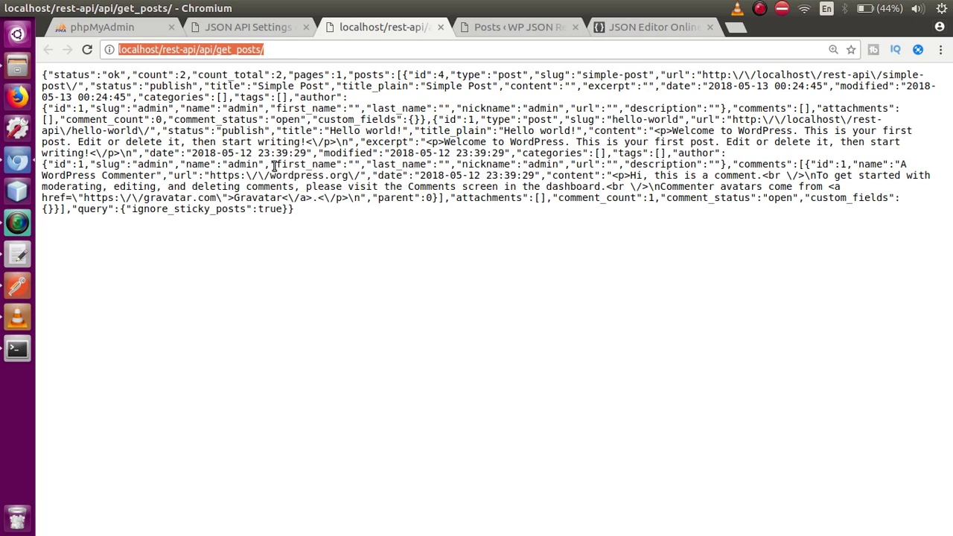
left_click_drag(301, 211, 47, 75)
left_click(215, 140)
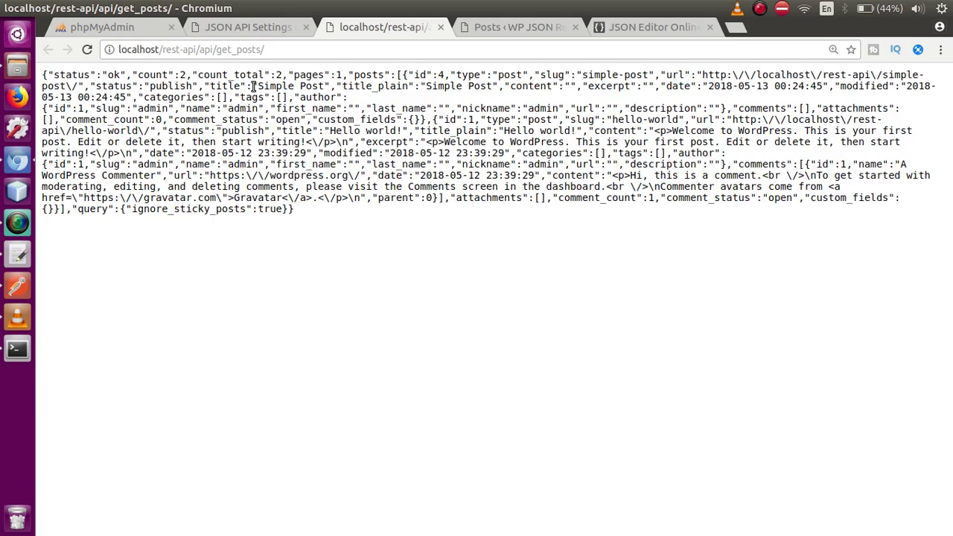
Bring up the link options for the Core controller's get_post method.
left_click(269, 27)
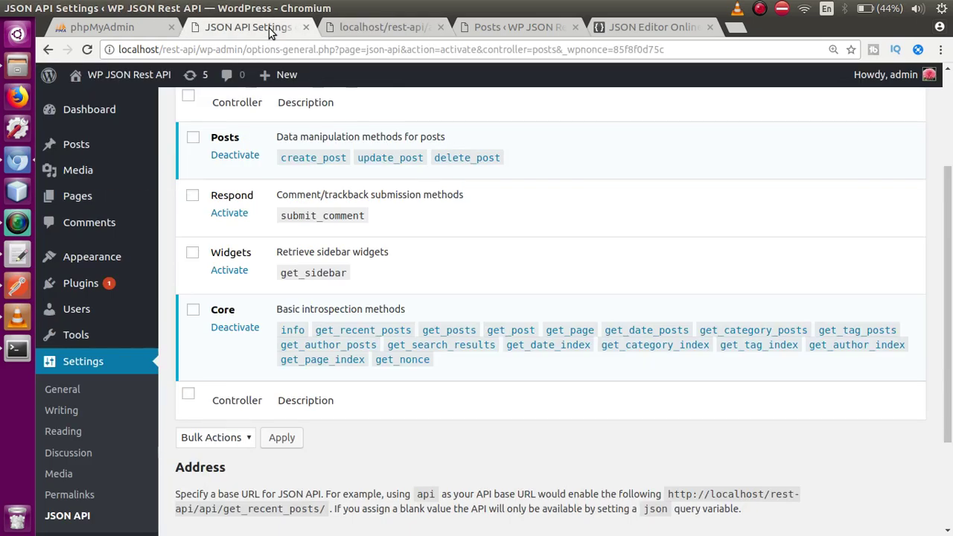
left_click(350, 28)
left_click(275, 28)
right_click(515, 331)
Open get_post in a new tab and find the first post's ID of 4 in the get_posts output at 150% zoom.
left_click(534, 339)
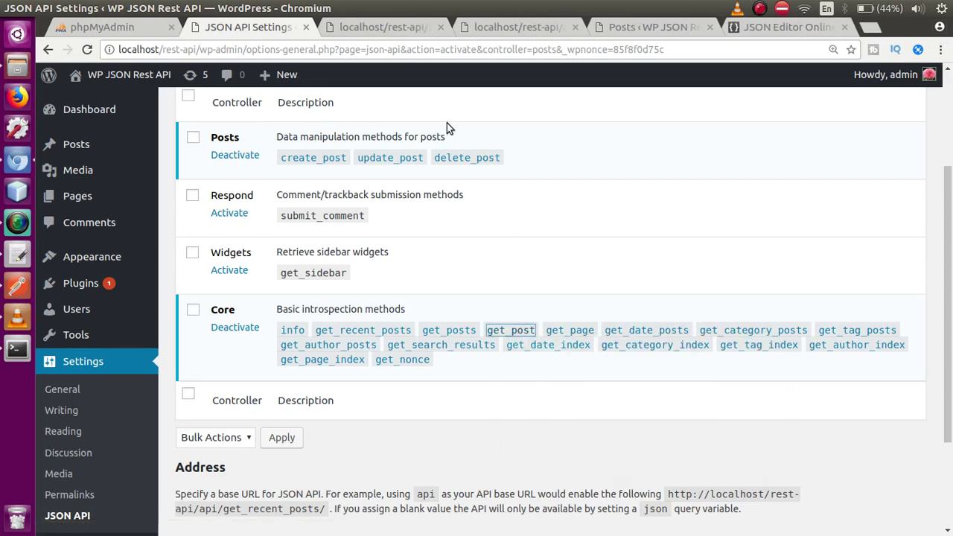
left_click(406, 32)
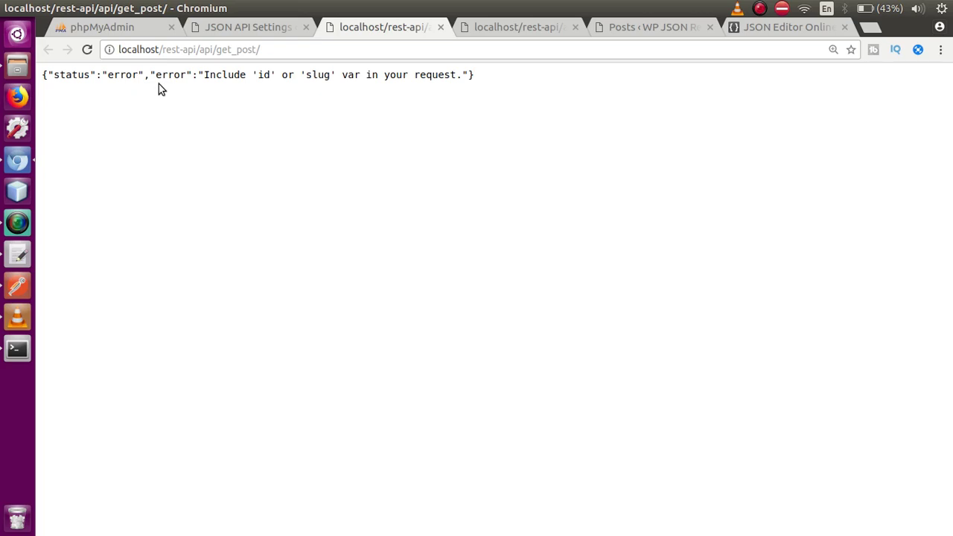
left_click(277, 50)
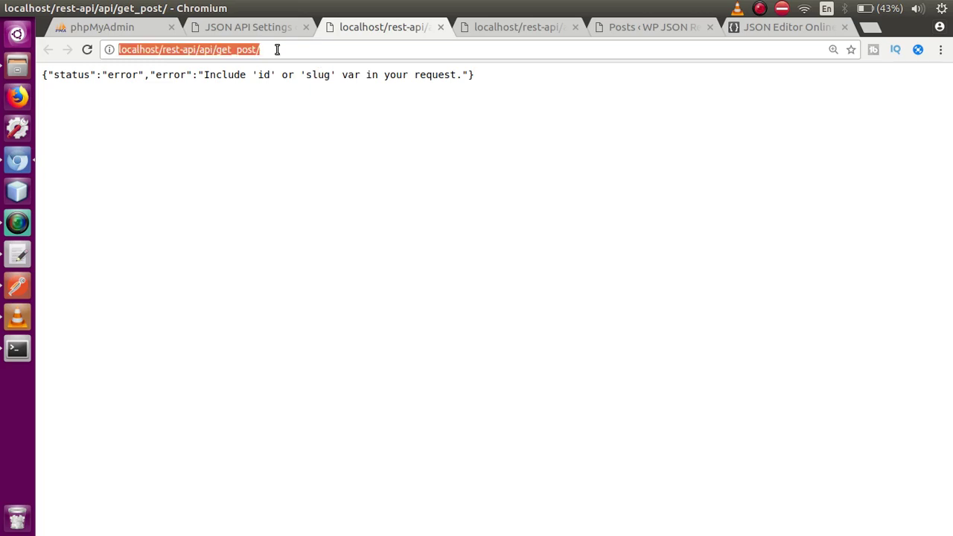
left_click(302, 48)
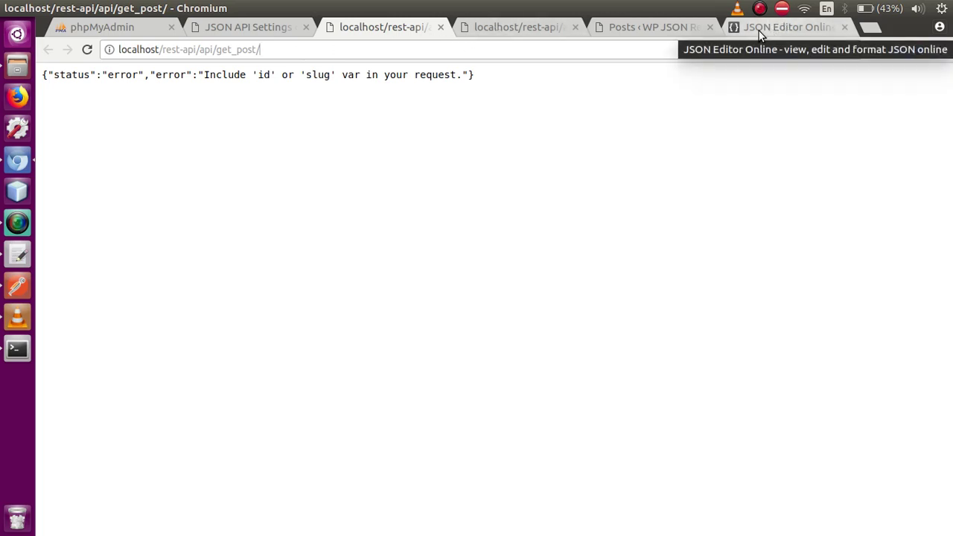
left_click(538, 27)
left_click_drag(441, 74, 437, 74)
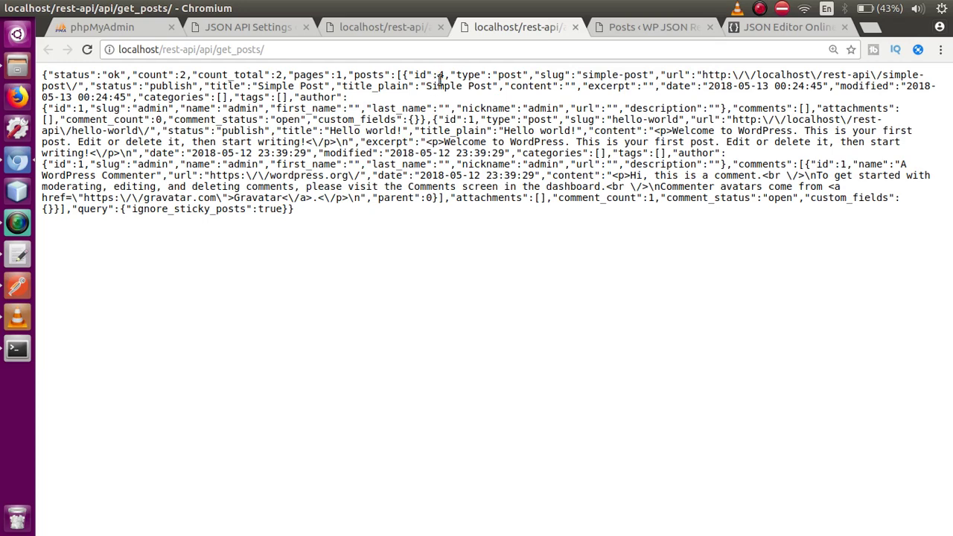
key("ctrl+plus")
key("ctrl+plus")
key("ctrl+plus")
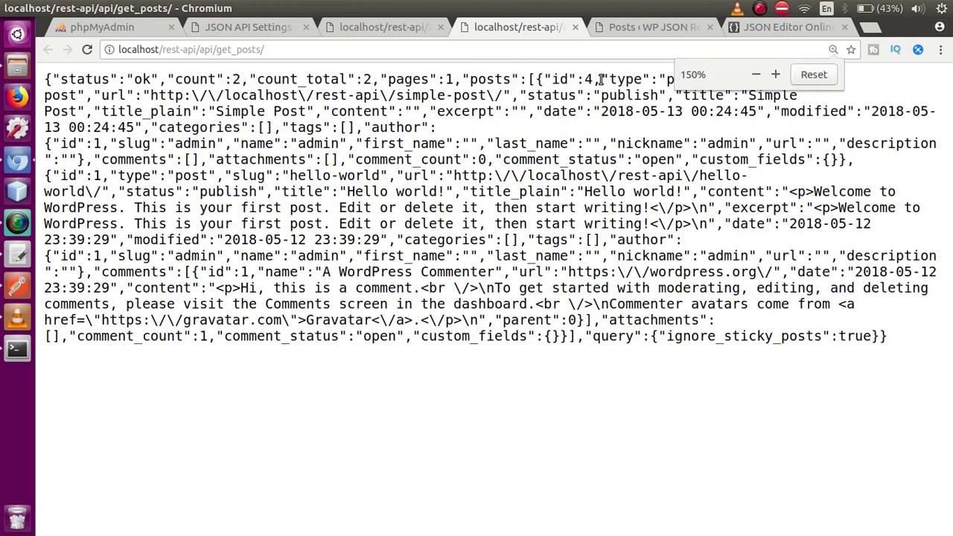
left_click_drag(602, 79, 570, 79)
left_click(419, 29)
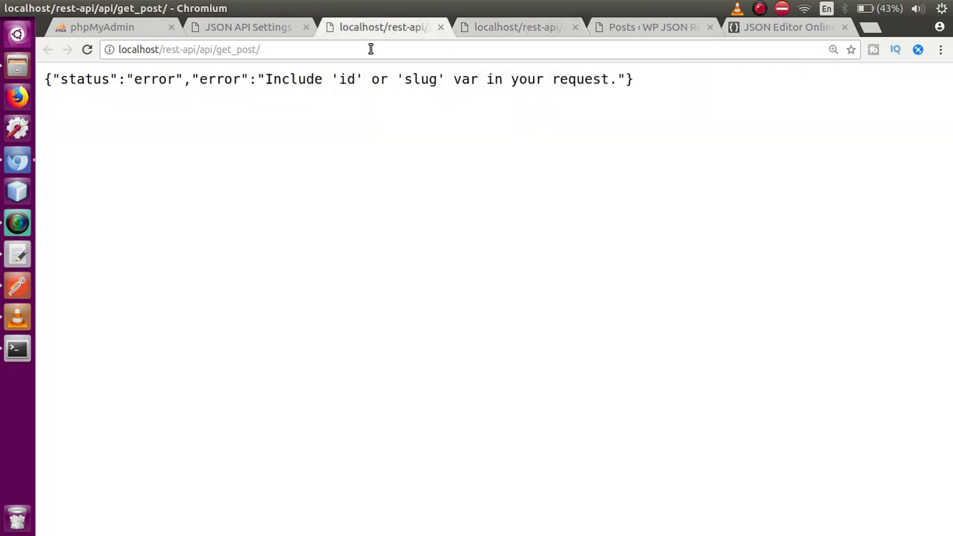
Request get_post for post 4, settling on the ?id=4 query after trying /4/.
type("4")
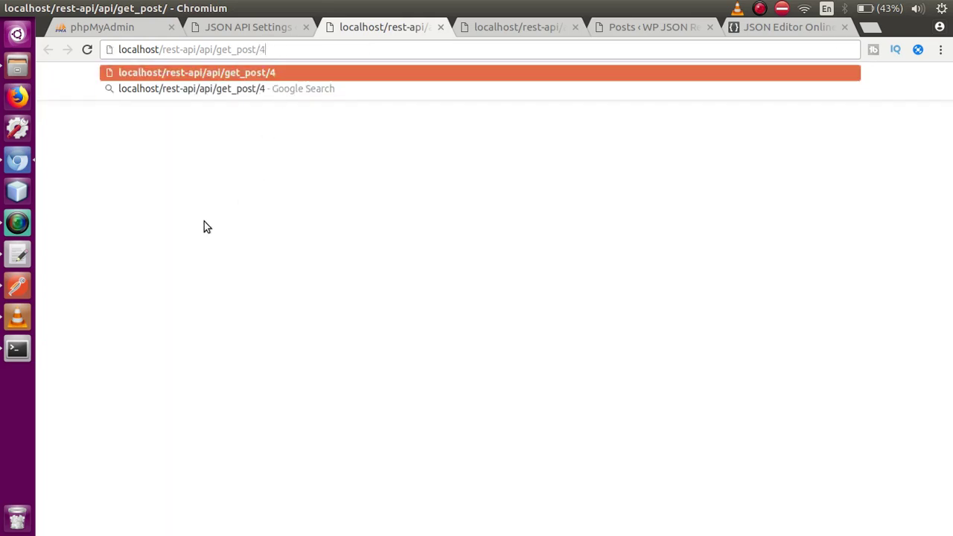
key("Return")
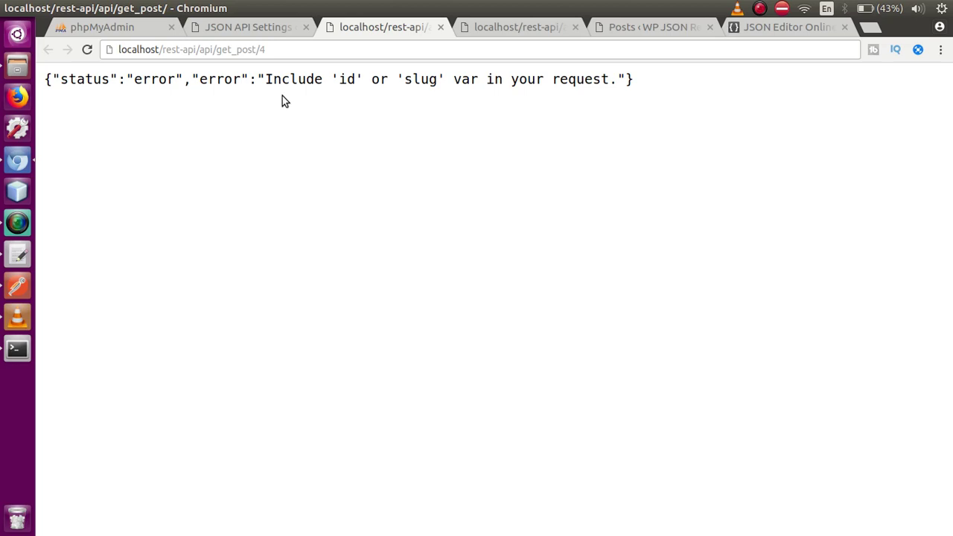
left_click(283, 52)
left_click(284, 51)
type("/")
key("Return")
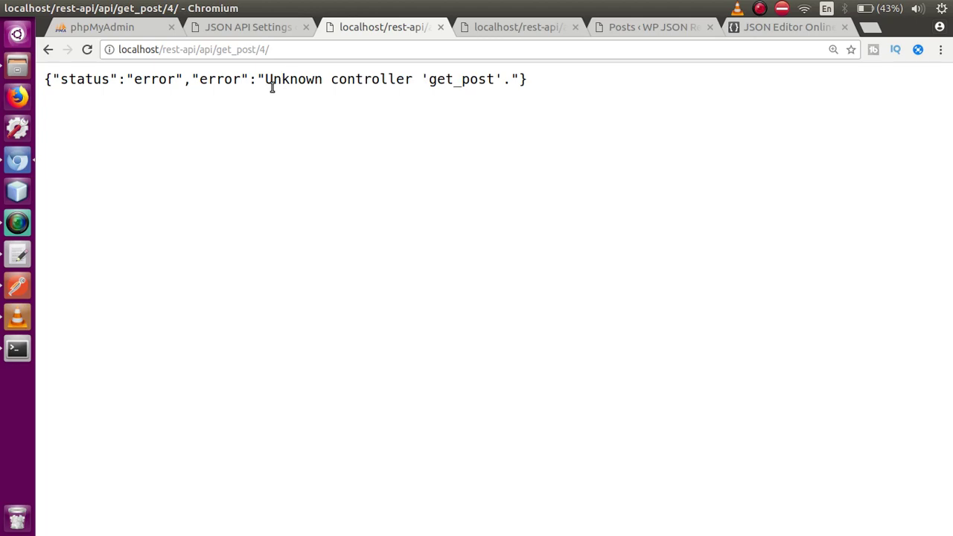
left_click_drag(262, 51, 291, 51)
key("BackSpace")
type("?id=4")
key("Return")
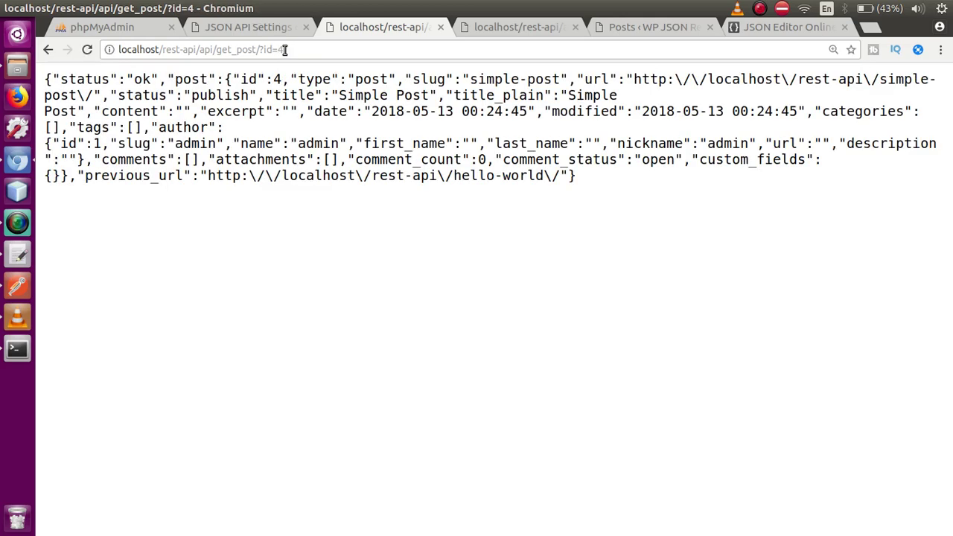
Review the post 4 JSON response and the get_posts data in JSON Editor Online.
left_click_drag(592, 172, 105, 63)
left_click(278, 118)
left_click(521, 30)
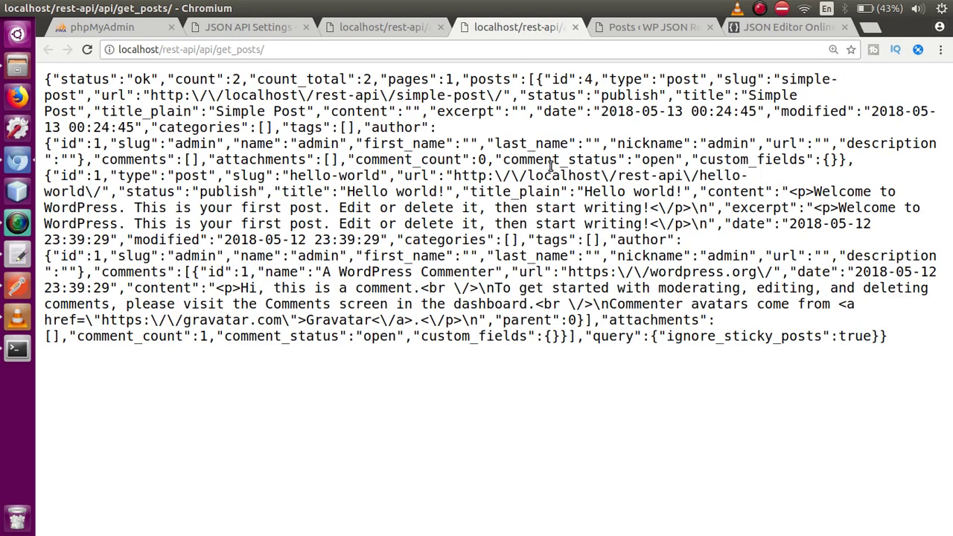
left_click(777, 27)
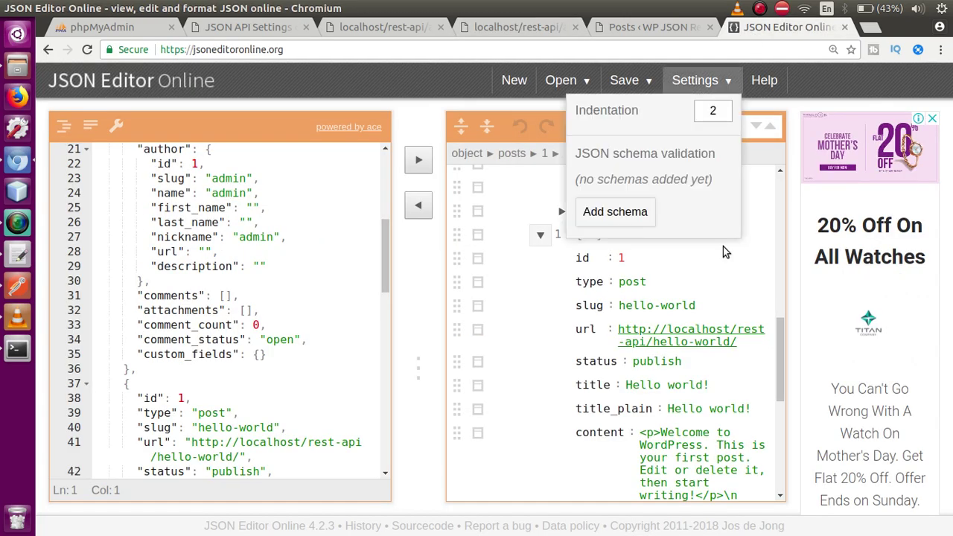
left_click_drag(779, 335, 763, 350)
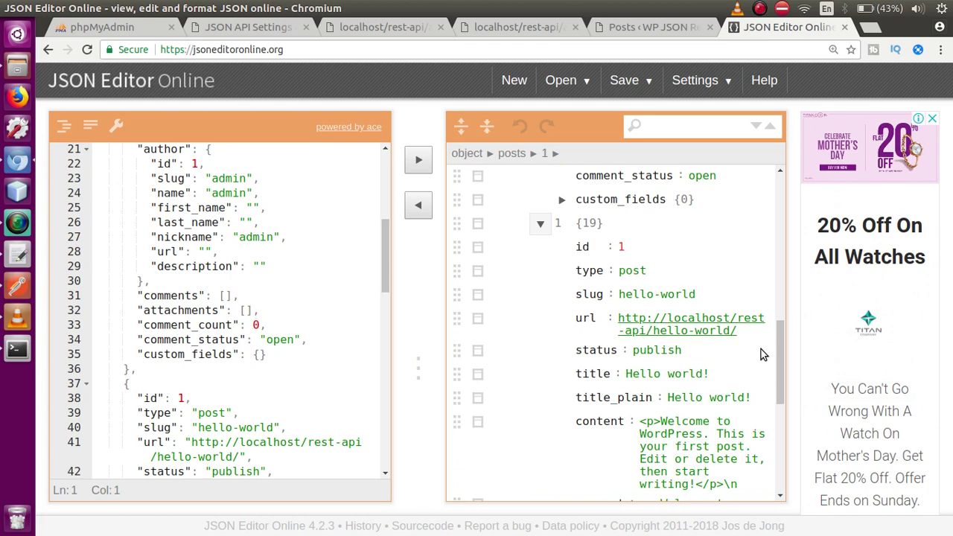
Change the get_post address to ?id=1 and load the Hello world! post's JSON.
left_click(386, 27)
left_click(320, 49)
type("0")
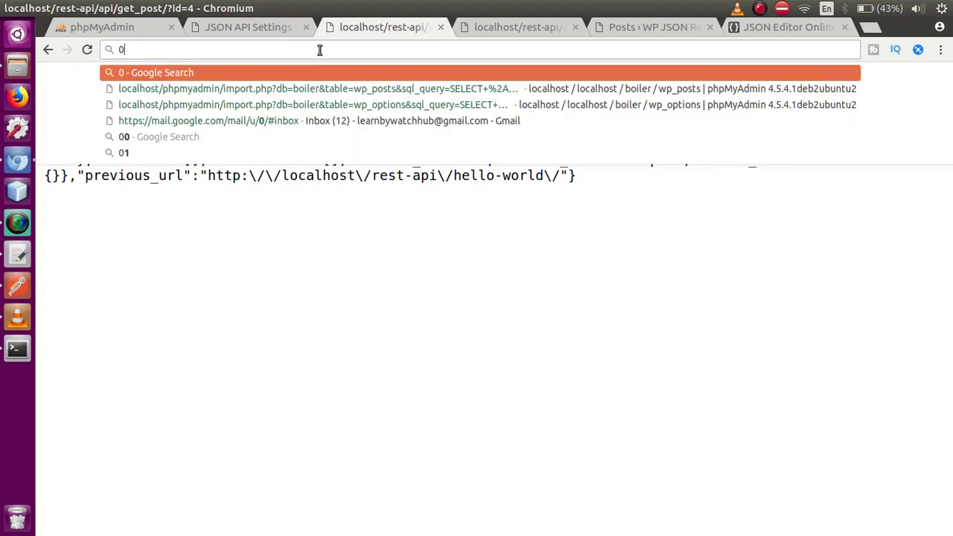
key("ctrl+z")
key("BackSpace")
type("1")
key("Return")
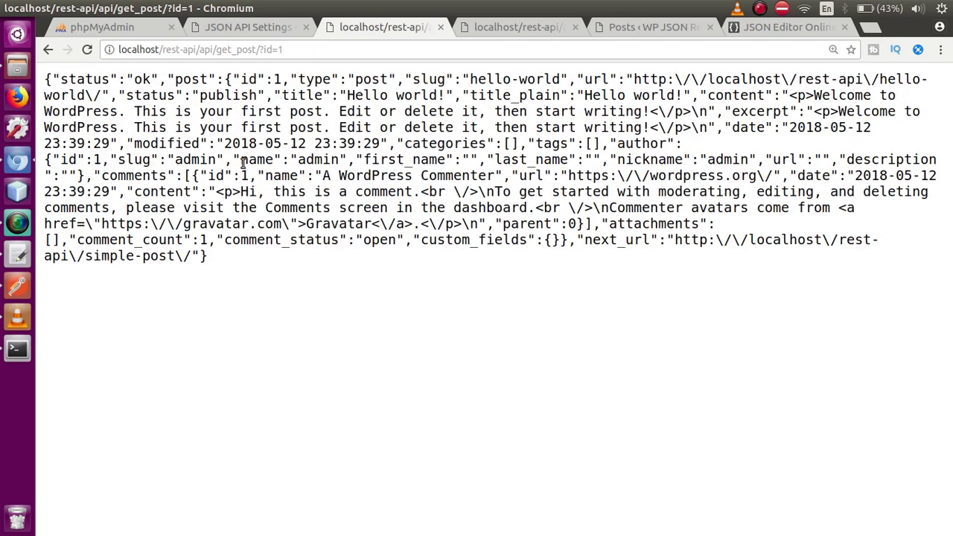
left_click_drag(218, 259, 46, 79)
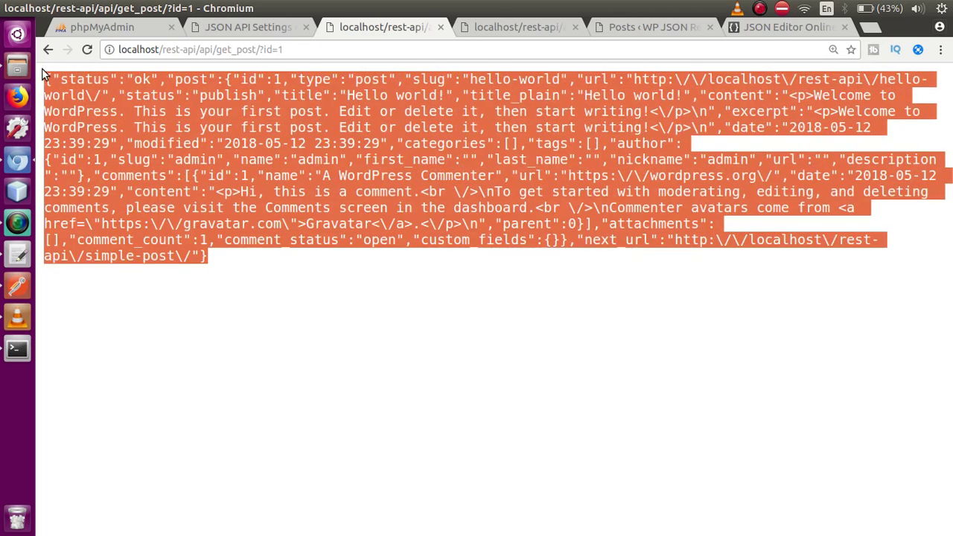
left_click(180, 112)
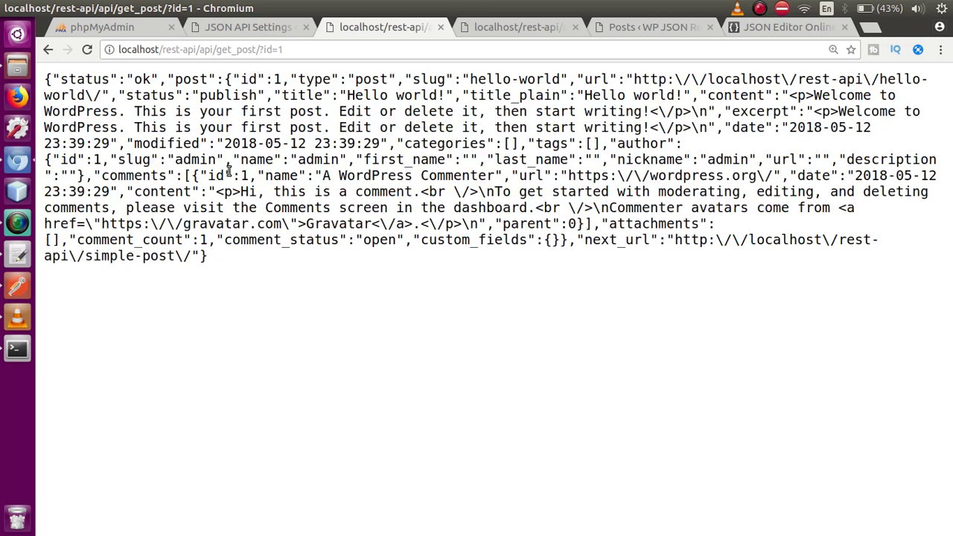
left_click(277, 28)
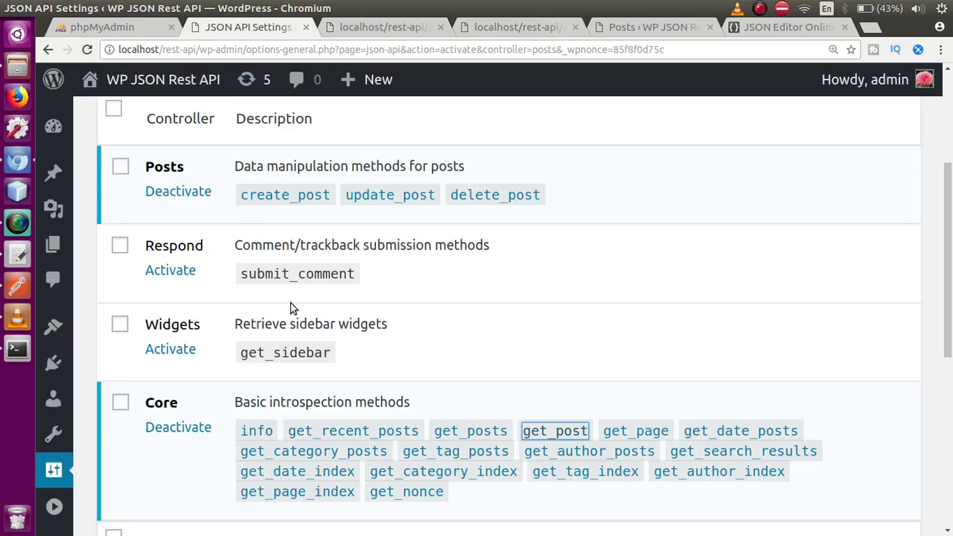
Zoom the settings page back out and glance at the get_post output again.
key("ctrl+minus")
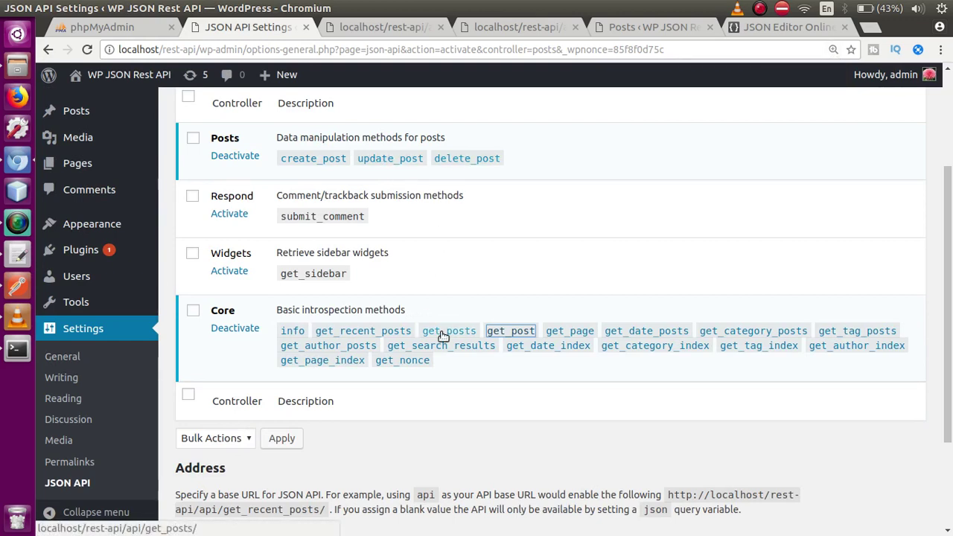
left_click(452, 294)
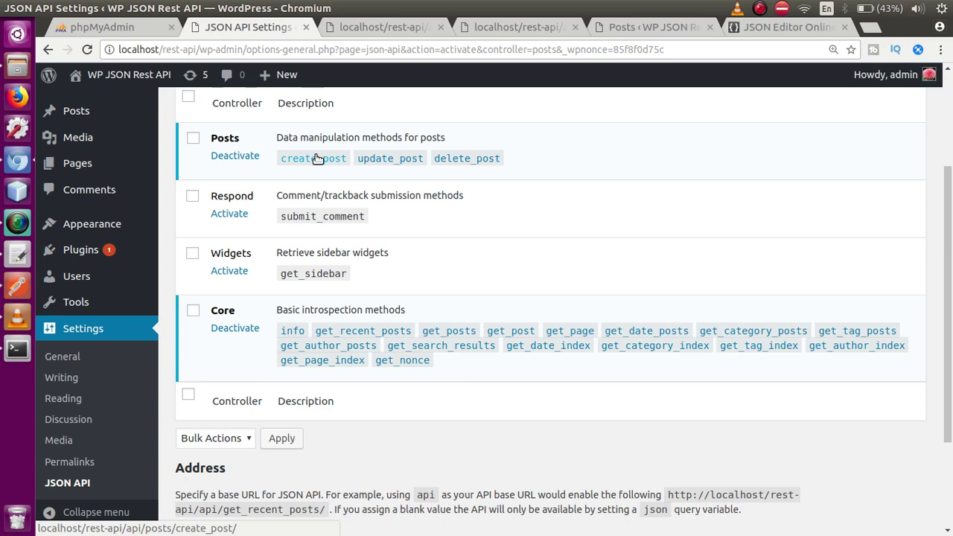
left_click(376, 27)
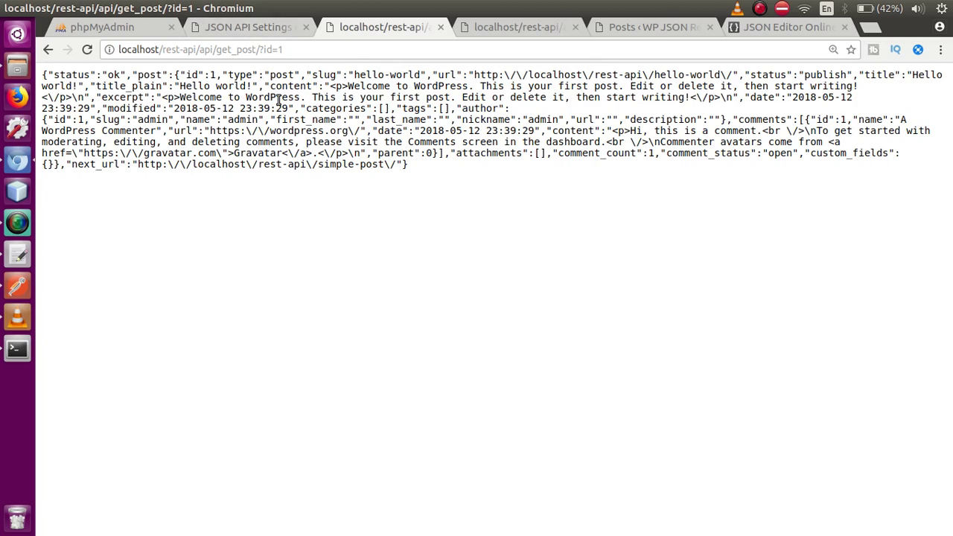
left_click(273, 29)
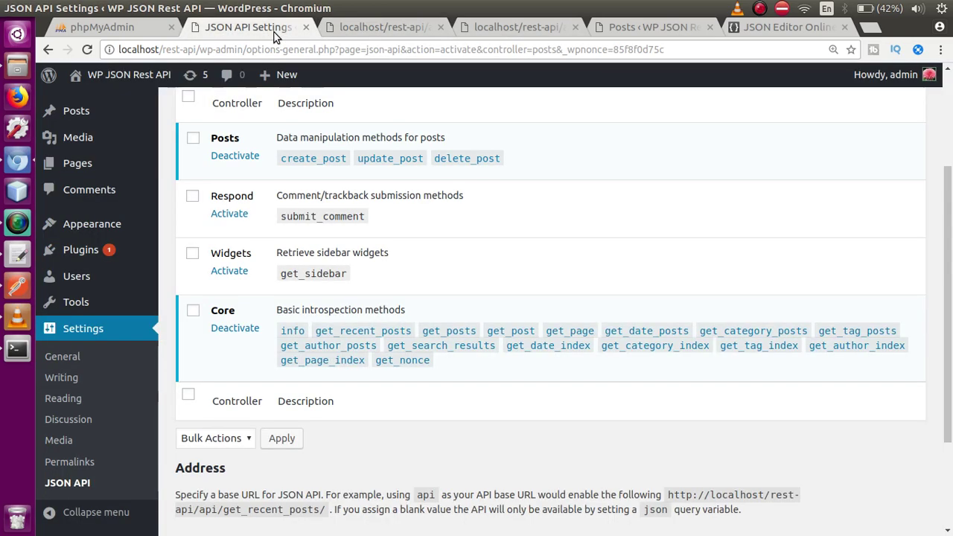
Open create_post in a background tab and read its error demanding a nonce.
middle_click(313, 159)
left_click(350, 28)
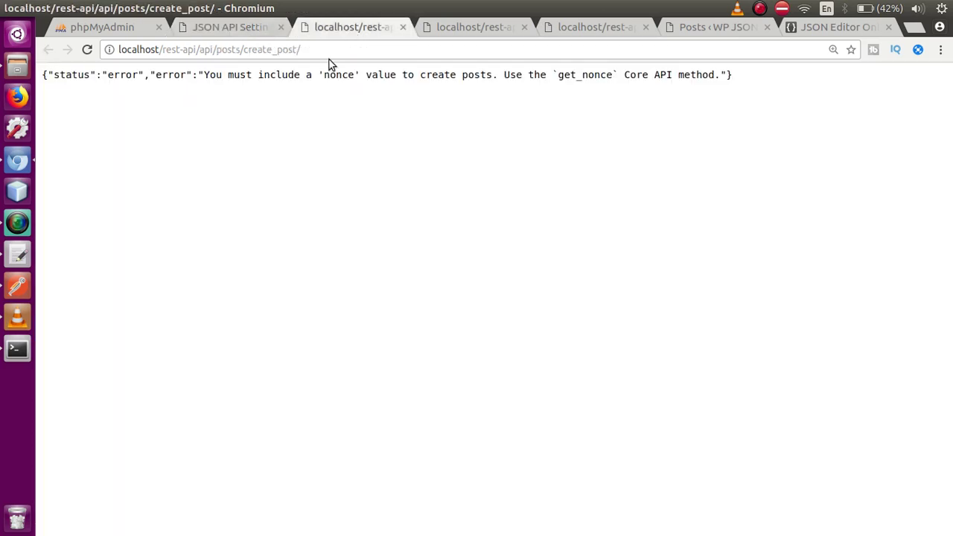
left_click_drag(204, 74, 637, 75)
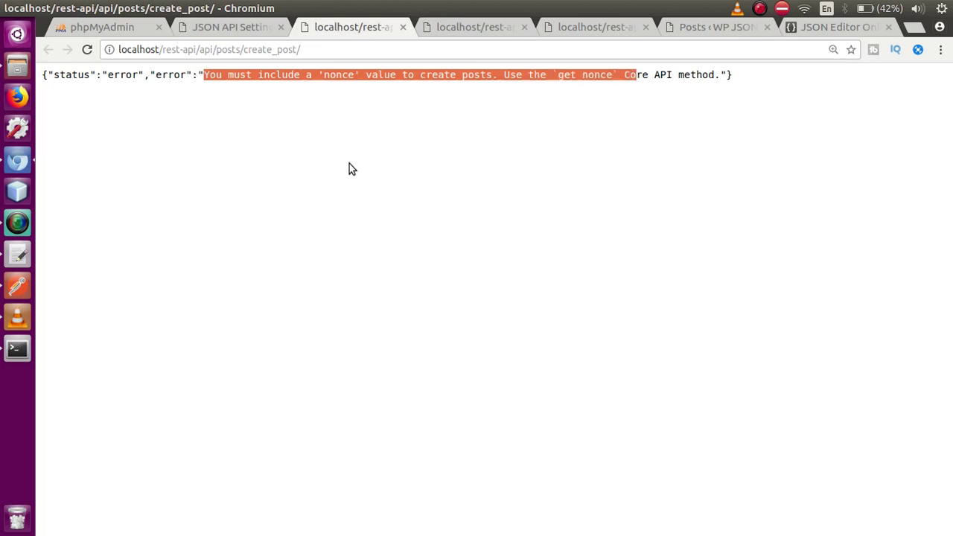
left_click(341, 78)
double_click(341, 78)
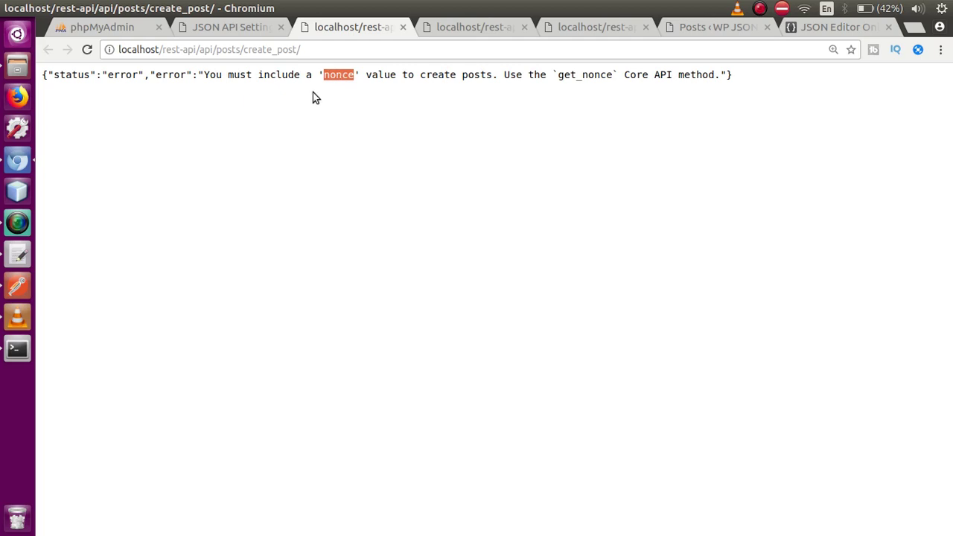
left_click(16, 257)
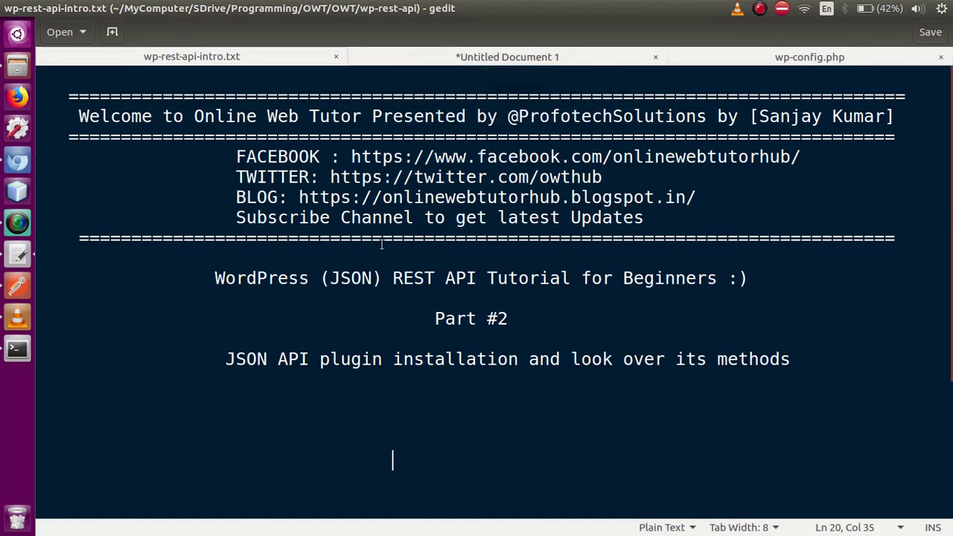
Read the gedit note defining a nonce as a 'number used once', then return to the browser.
left_click(451, 60)
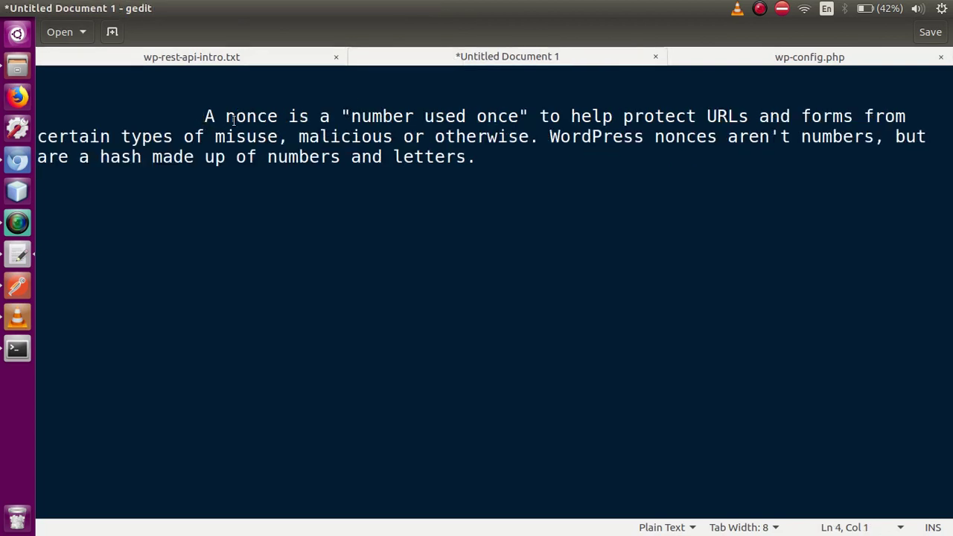
left_click_drag(518, 116, 351, 116)
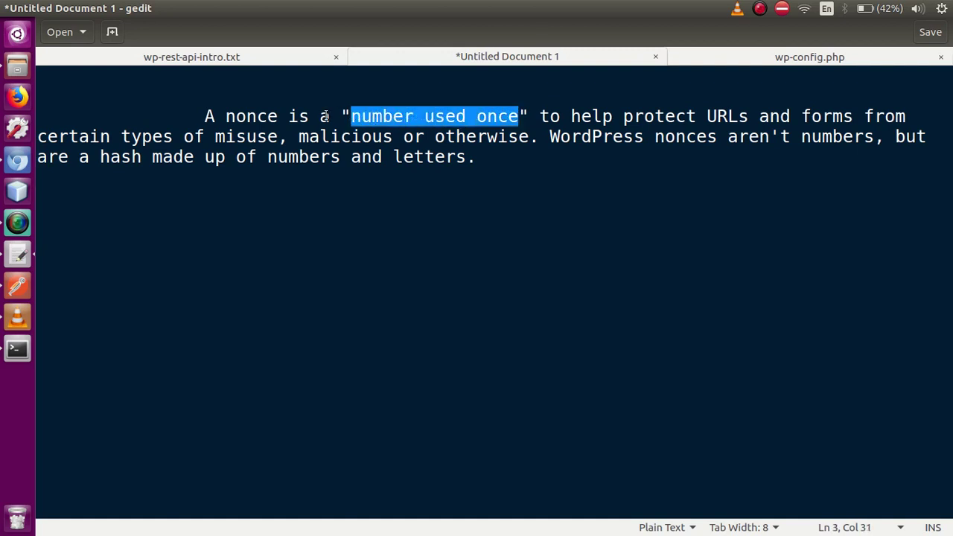
left_click_drag(279, 116, 226, 116)
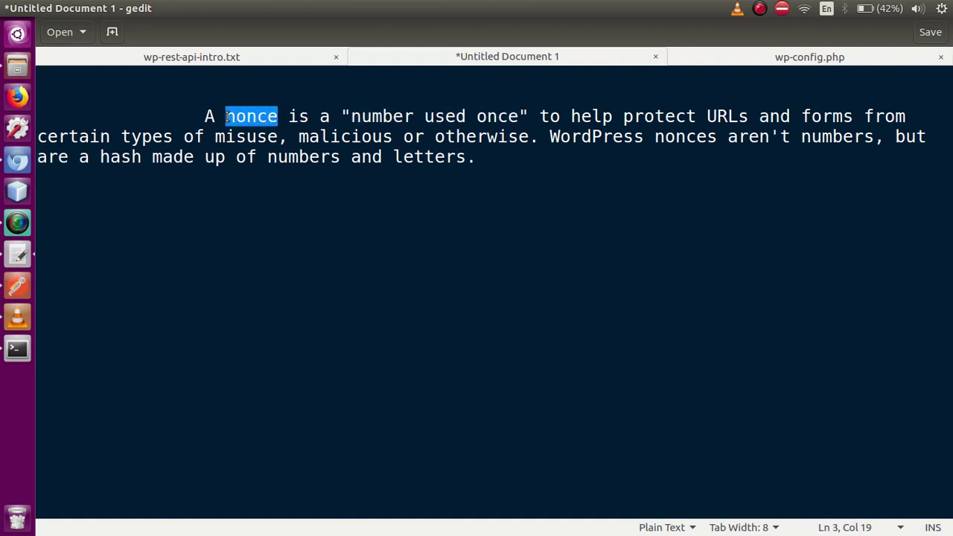
left_click(266, 121)
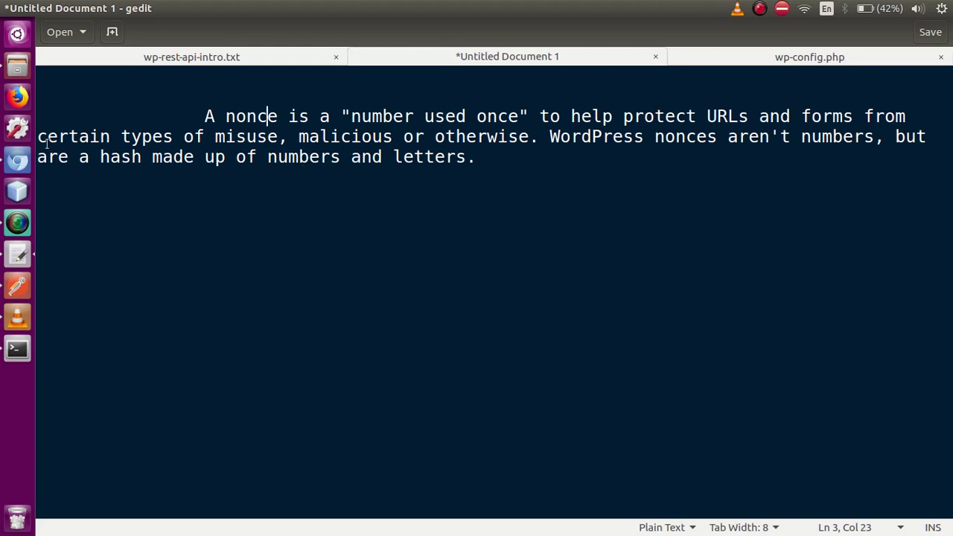
left_click(17, 159)
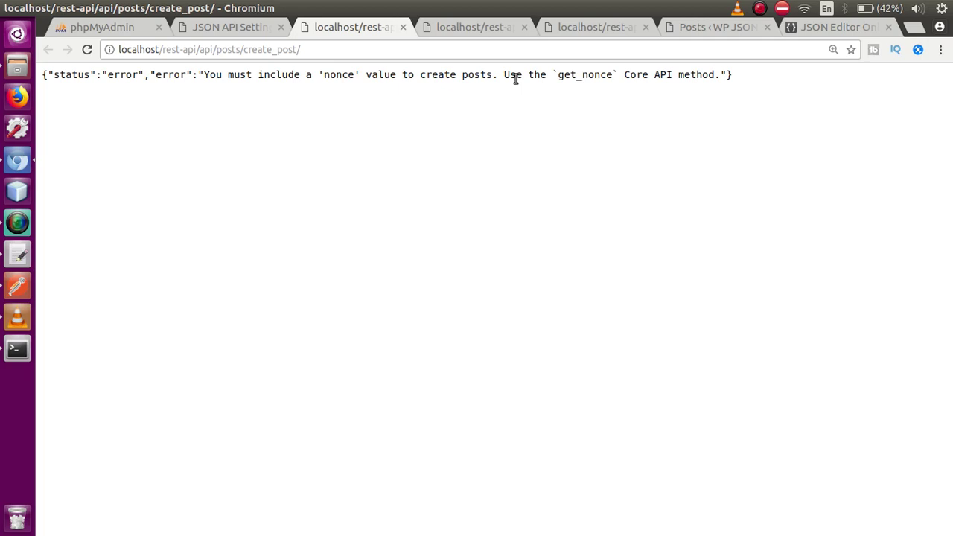
Note the error's pointer to the Core controller's get_nonce method.
double_click(581, 77)
left_click_drag(623, 75, 711, 73)
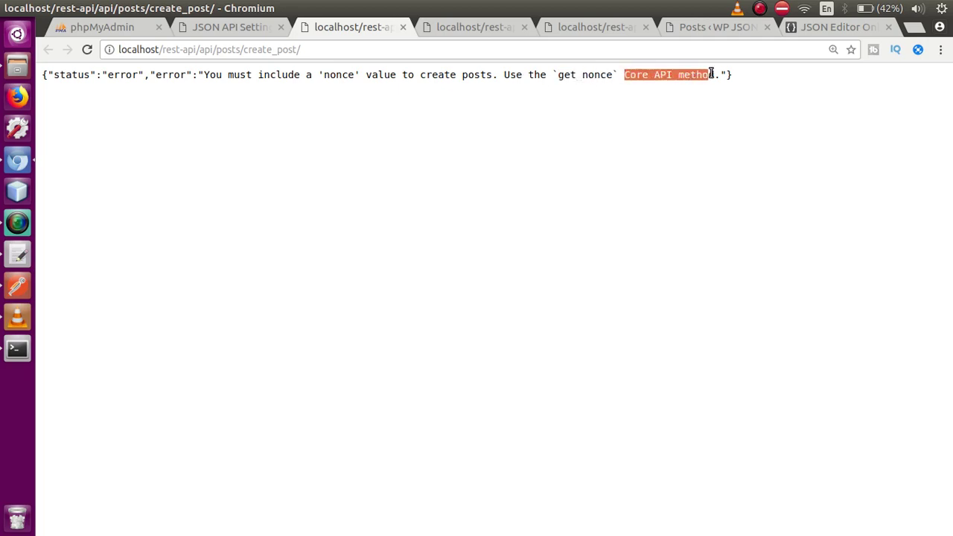
left_click(249, 30)
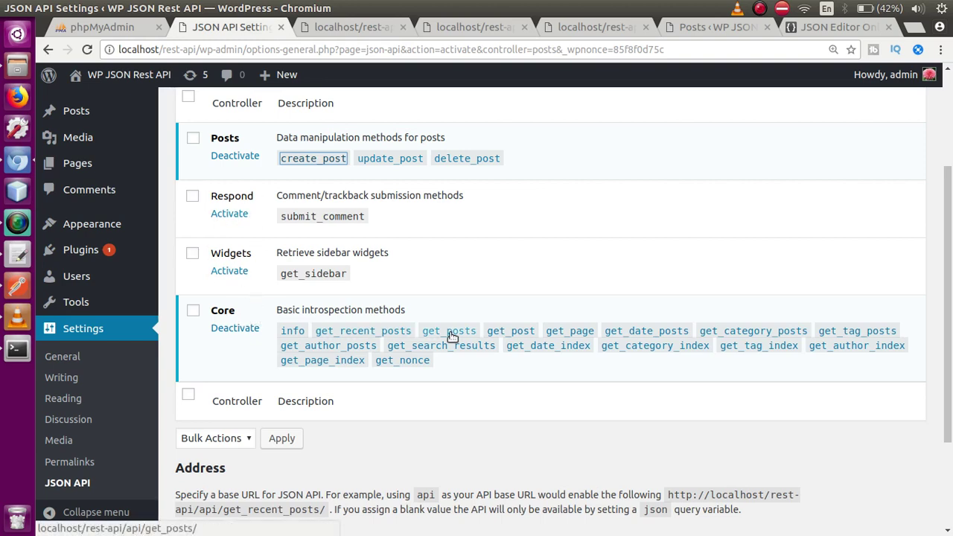
Open get_nonce in a new tab and read its error asking for 'controller' and 'method' vars.
right_click(413, 363)
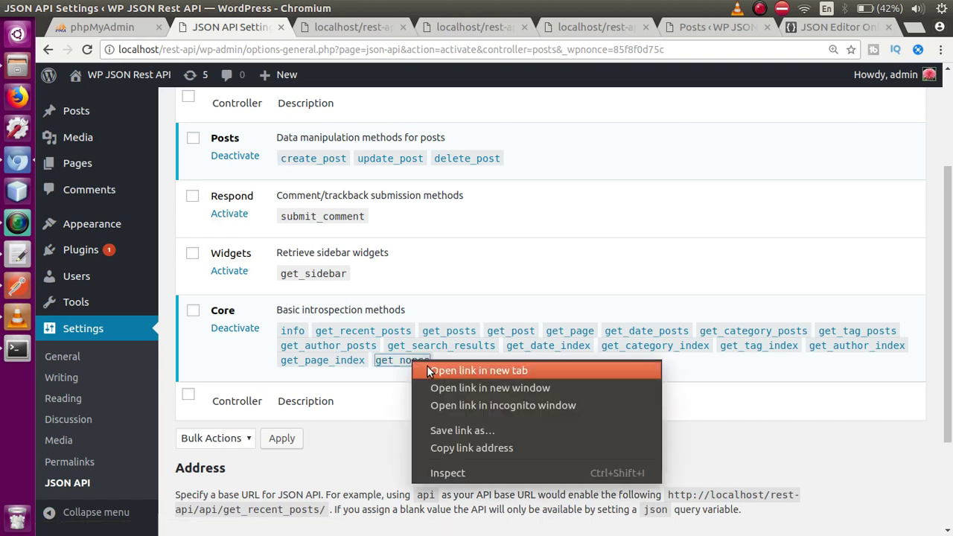
left_click(427, 365)
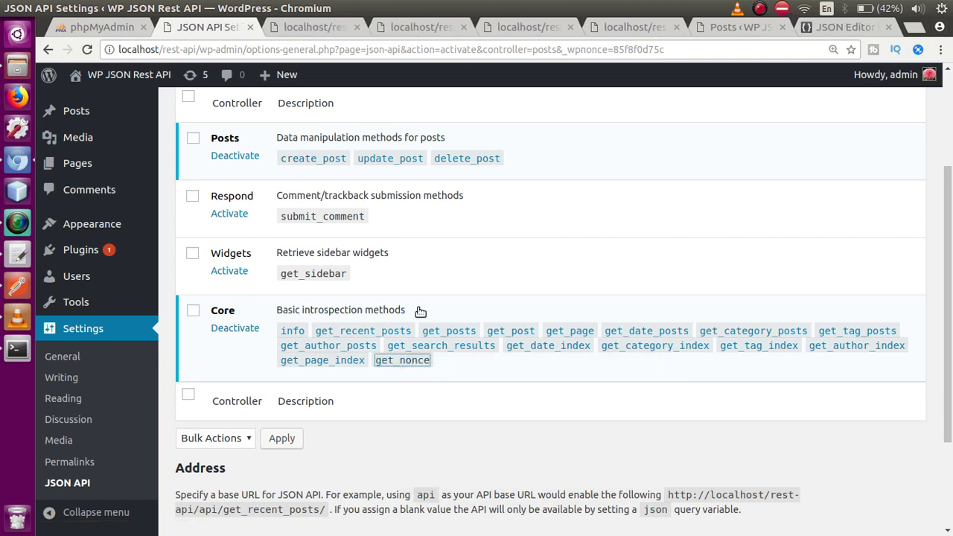
left_click(306, 27)
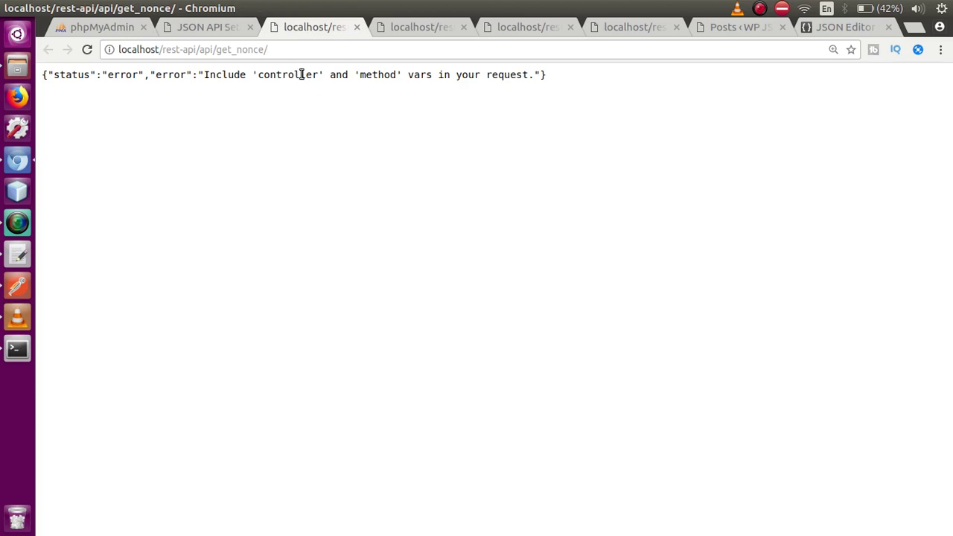
left_click_drag(267, 51, 217, 50)
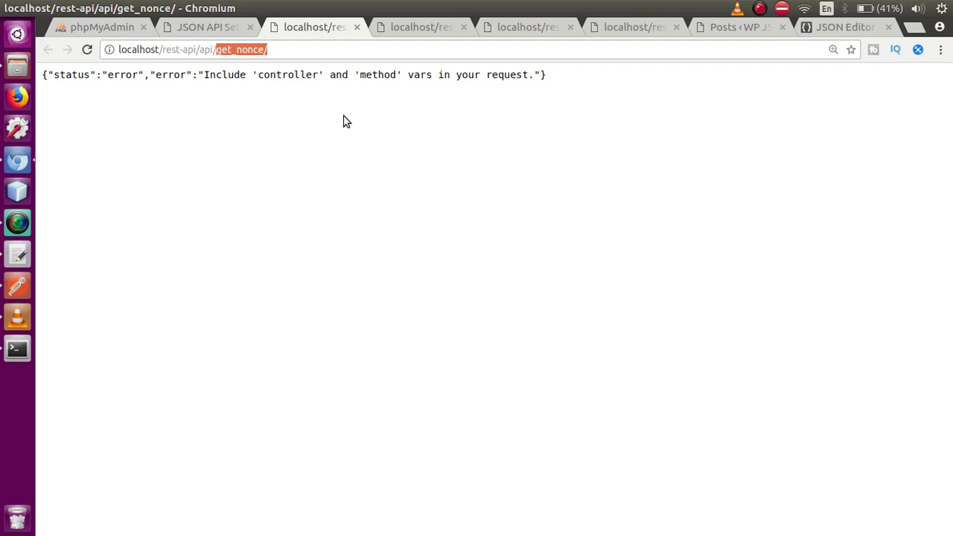
left_click(291, 81)
left_click_drag(203, 76, 325, 76)
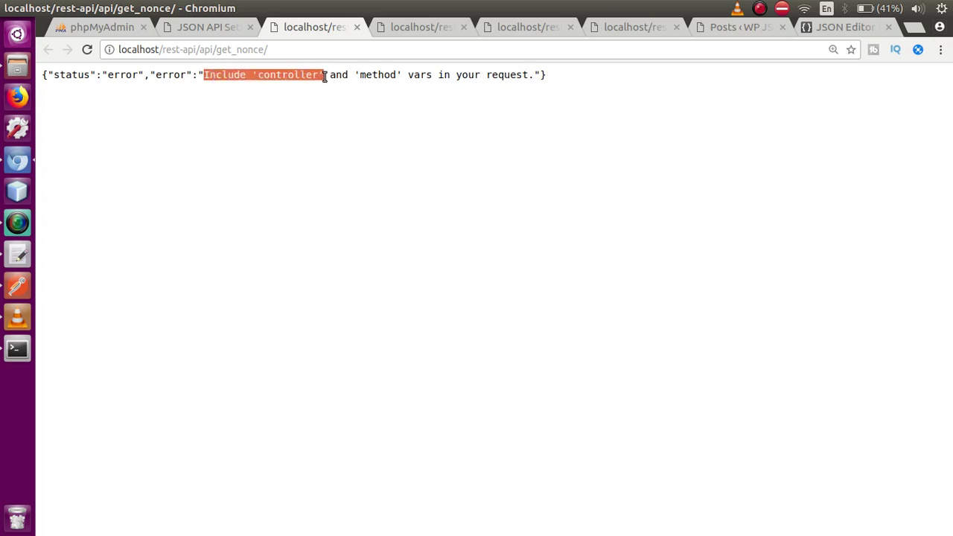
left_click(394, 79)
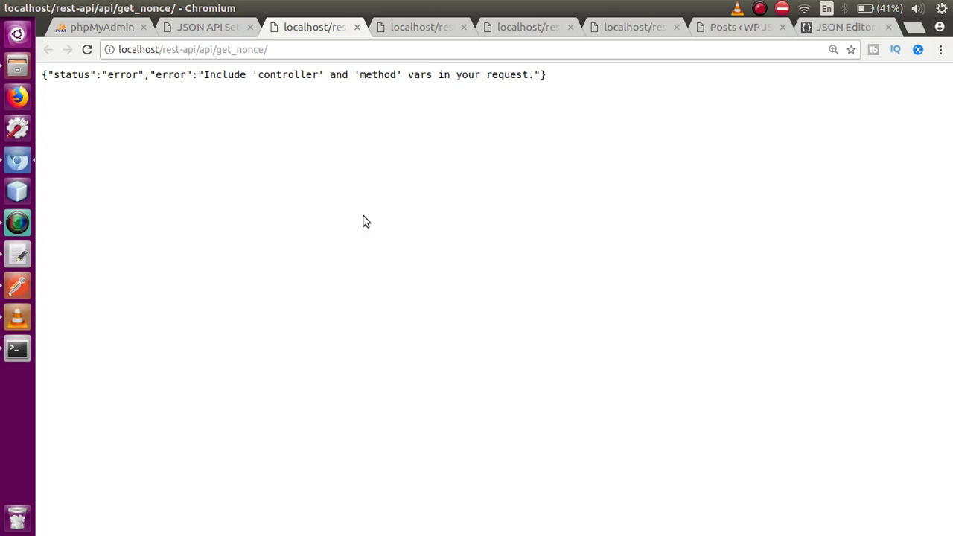
left_click(224, 35)
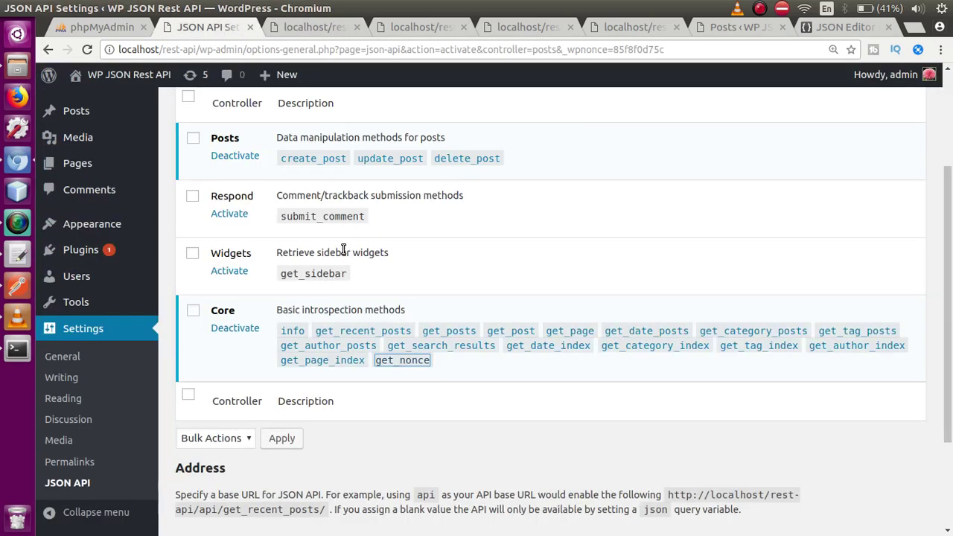
Add ?controller=posts&method=create_post to the get_nonce address and load it.
double_click(225, 137)
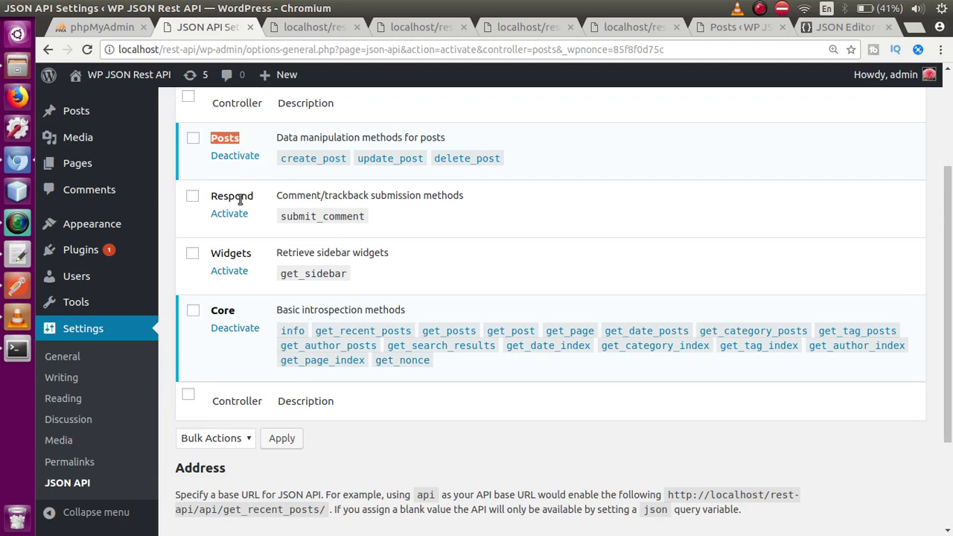
left_click(307, 25)
left_click(337, 49)
left_click(337, 49)
type("?controller=posts")
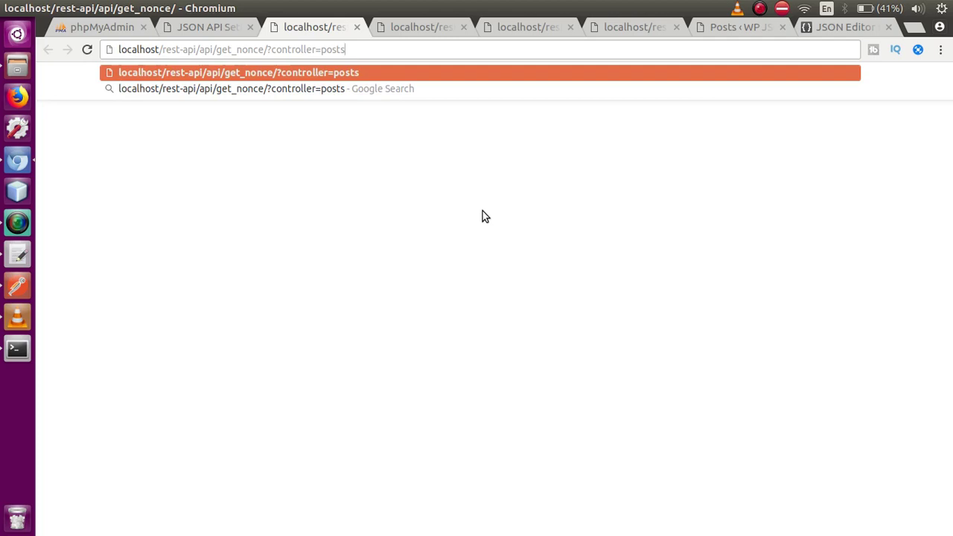
type("&")
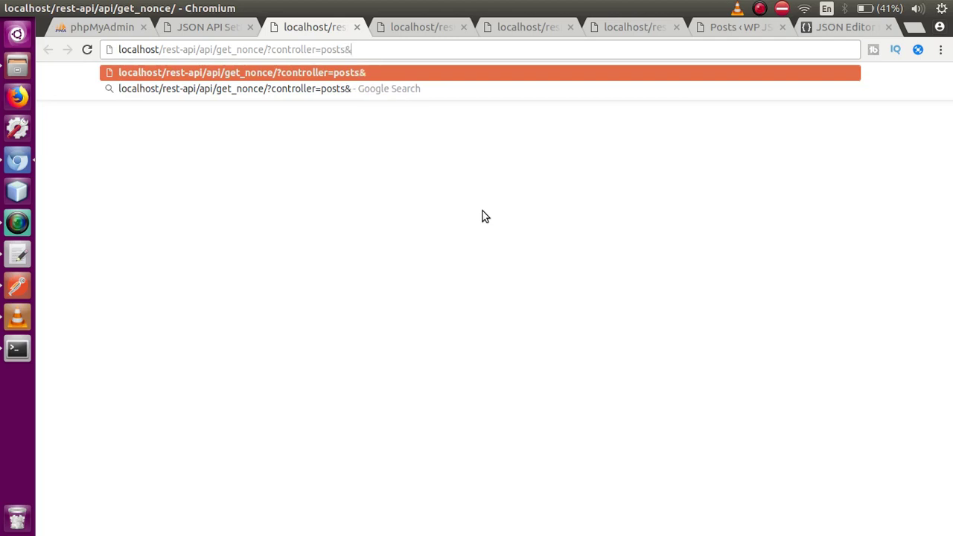
type("method=crete")
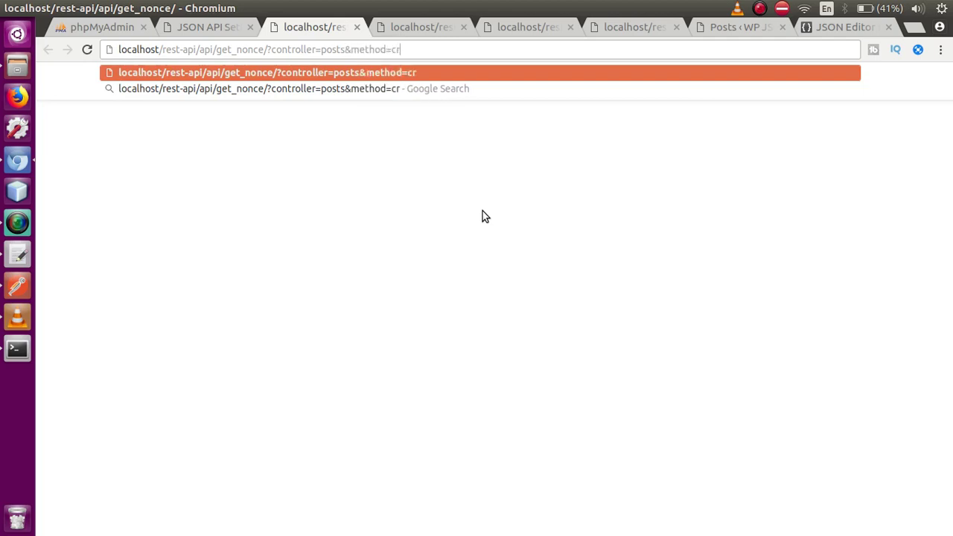
key("BackSpace")
key("BackSpace")
type("a")
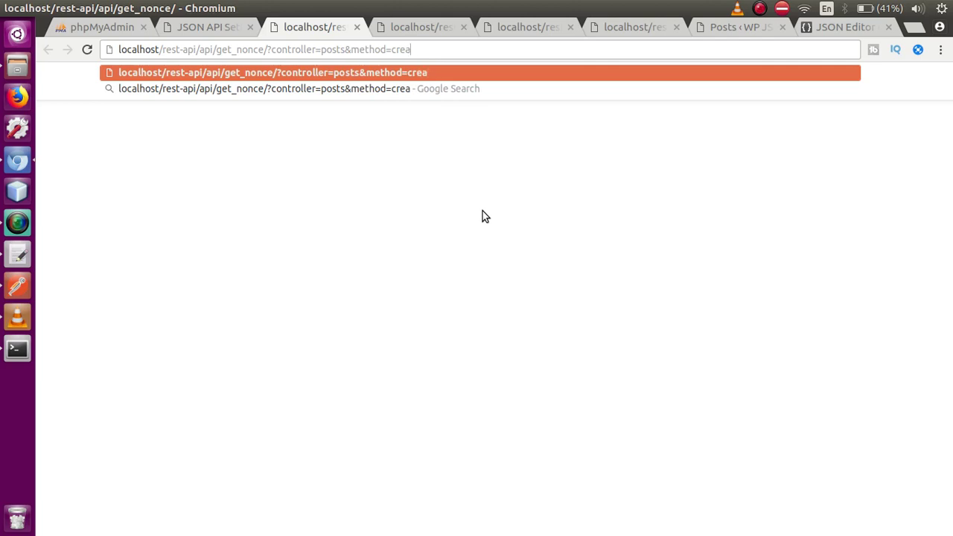
type("te_post")
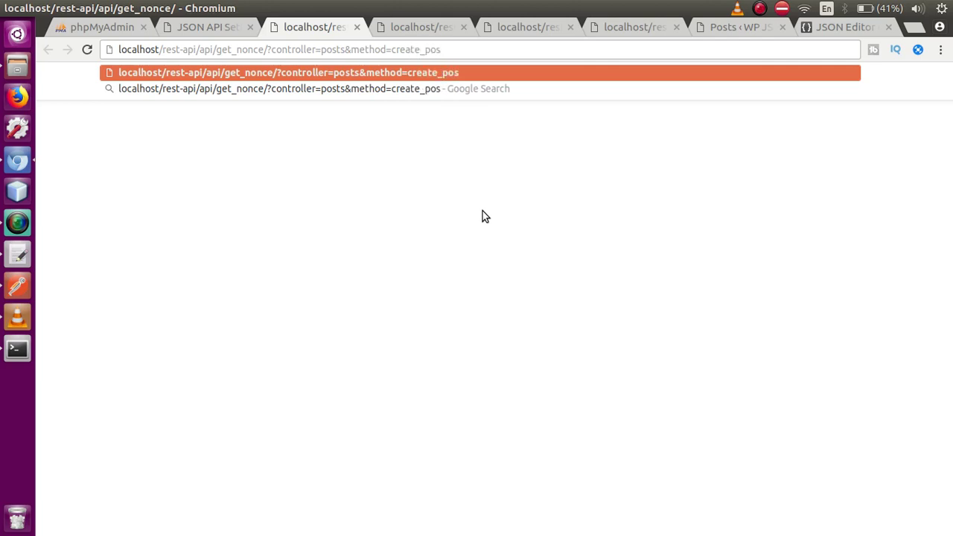
left_click(227, 27)
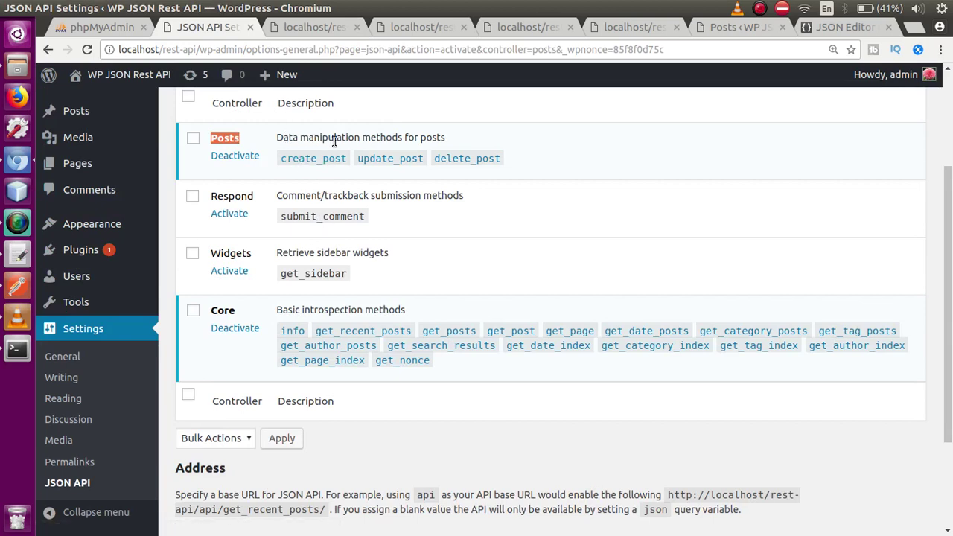
left_click_drag(419, 139, 457, 142)
left_click(447, 128)
left_click(333, 31)
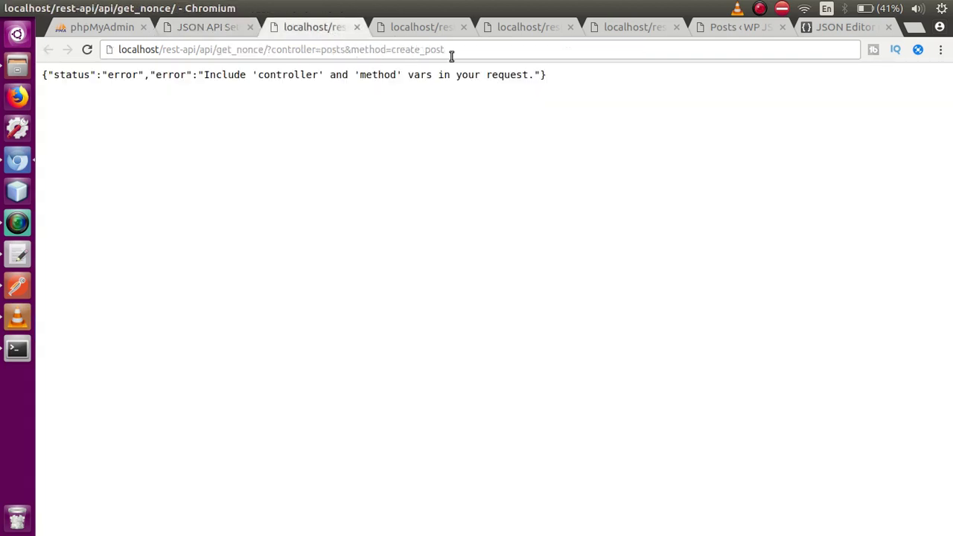
key("Return")
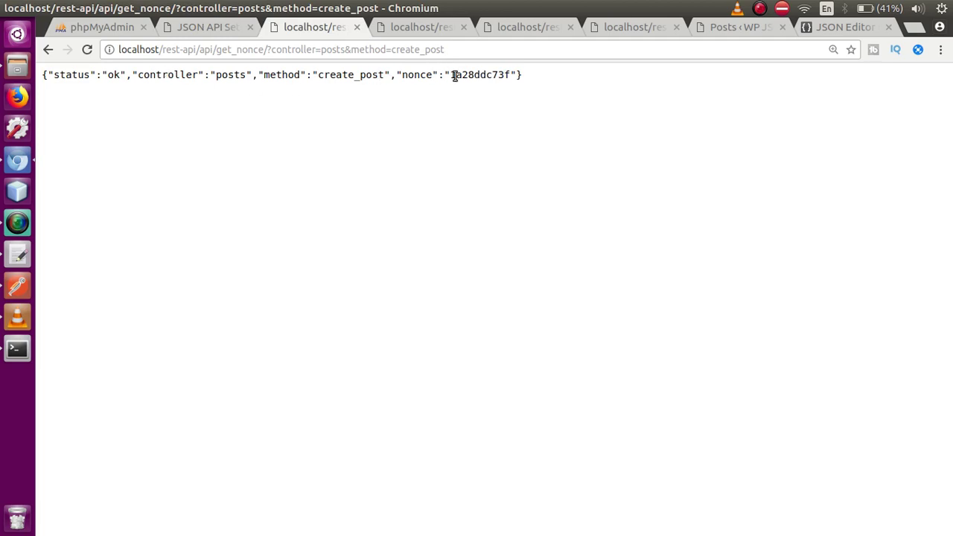
Select the returned nonce value and copy it.
double_click(483, 75)
left_click(482, 75)
left_click_drag(510, 75, 392, 49)
left_click(439, 155)
key("ctrl+plus")
key("ctrl+plus")
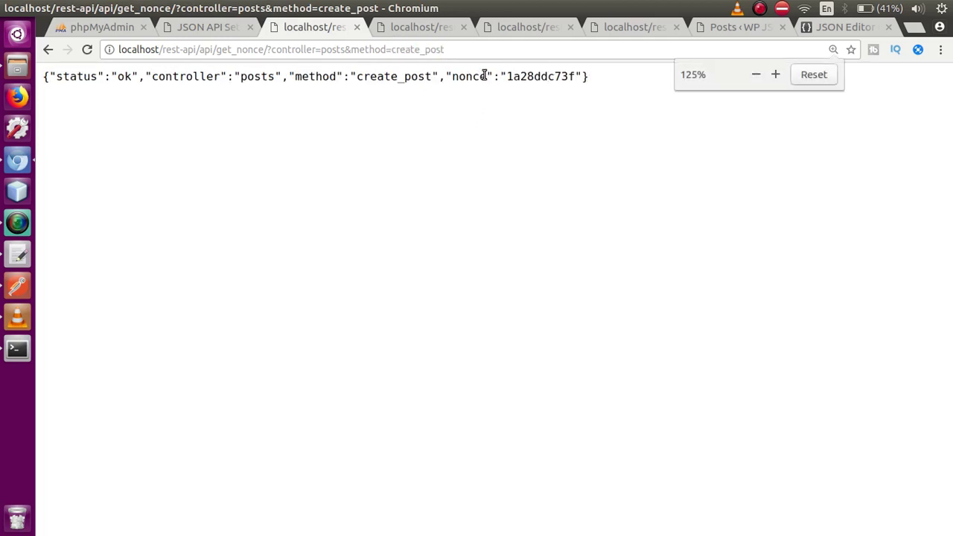
double_click(541, 77)
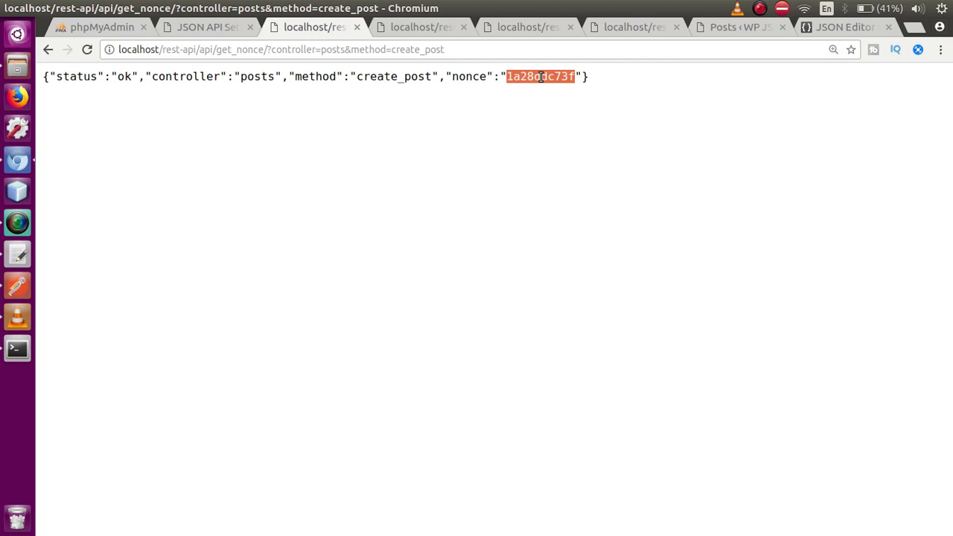
right_click(539, 76)
left_click(552, 83)
Append ?nonce= plus the pasted nonce to the create_post address and check it matches.
left_click(394, 32)
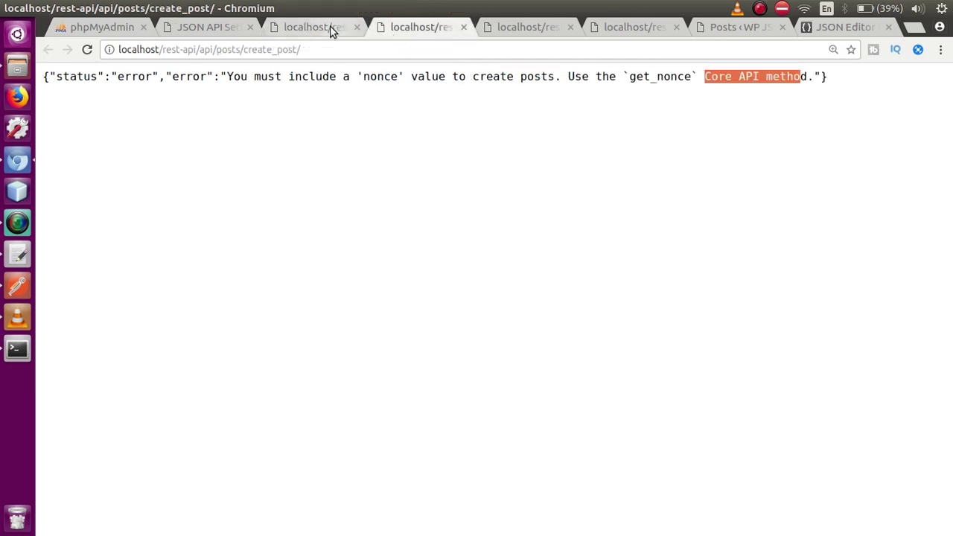
left_click(323, 50)
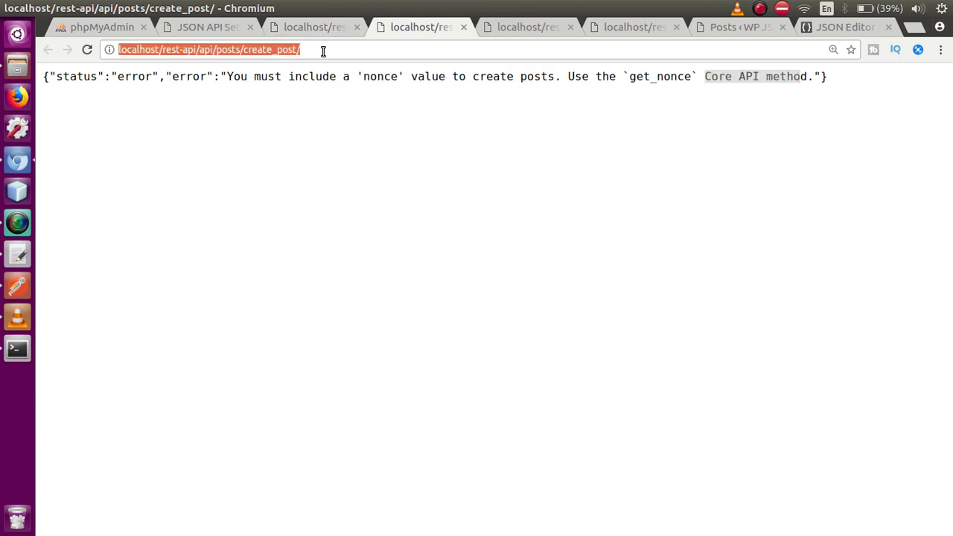
left_click(323, 50)
type("?nonce=")
key("ctrl+v")
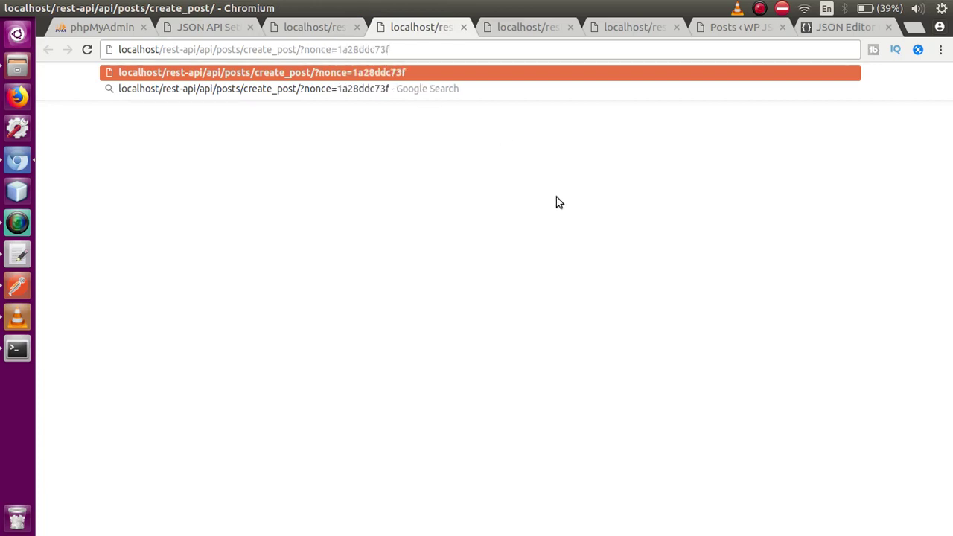
left_click(316, 26)
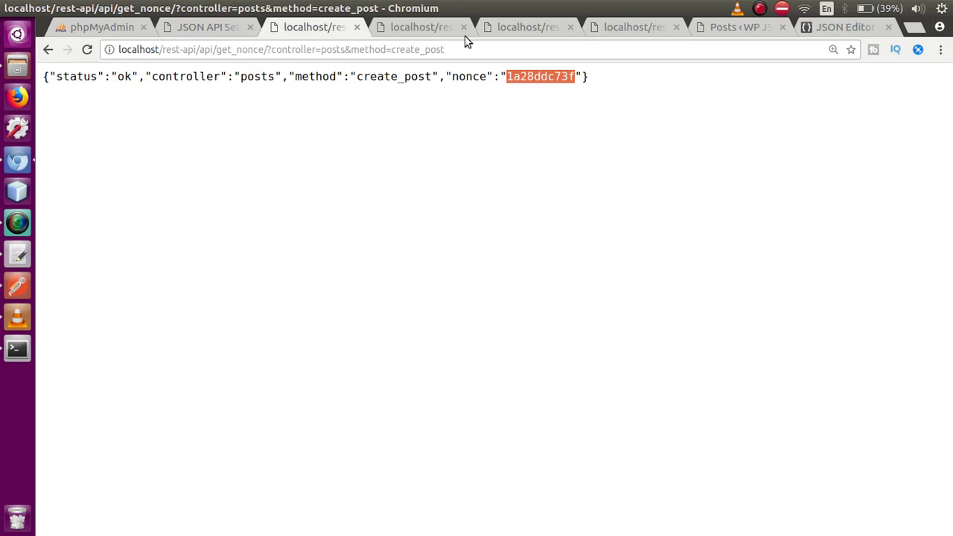
left_click(430, 30)
left_click_drag(402, 51, 334, 50)
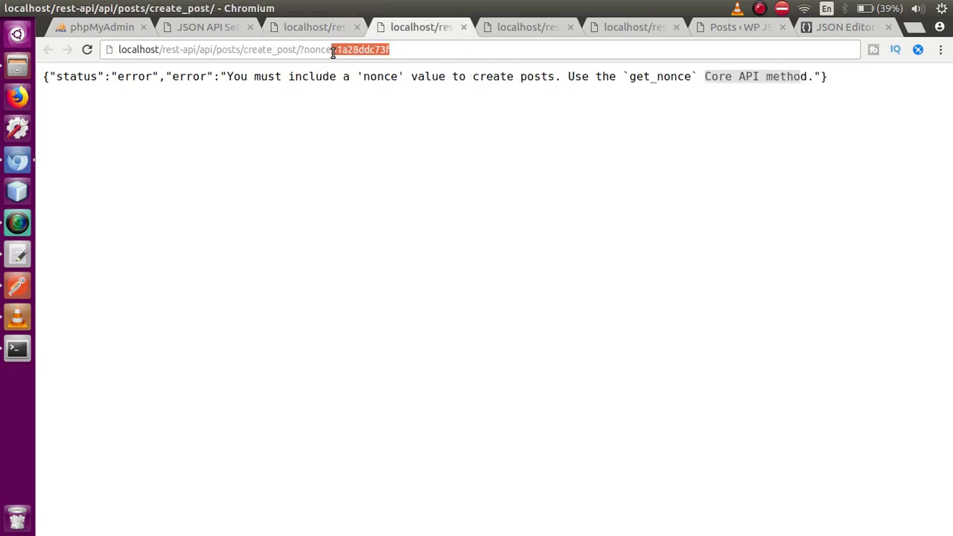
left_click(404, 50)
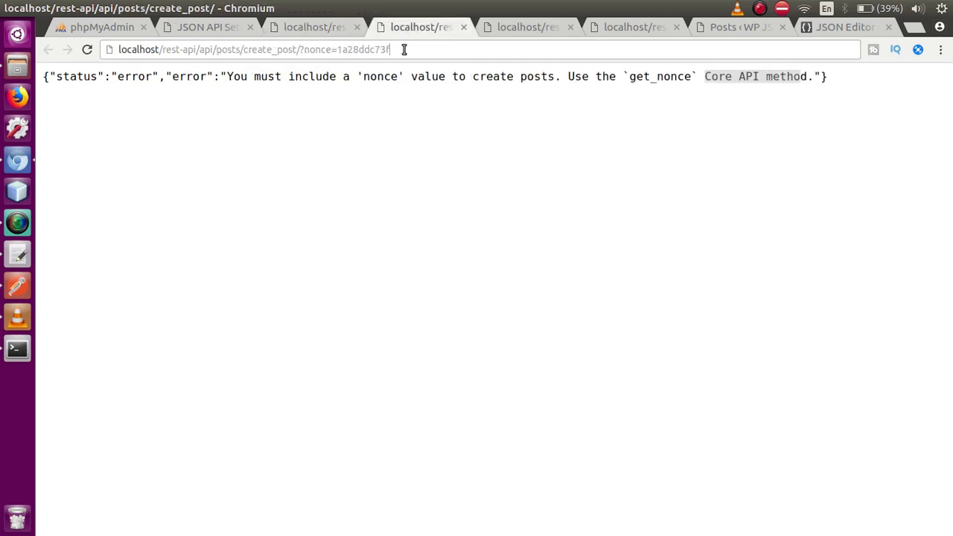
Confirm the posts list still holds just two posts, then return to the create_post address.
left_click(219, 30)
left_click(310, 30)
left_click(207, 29)
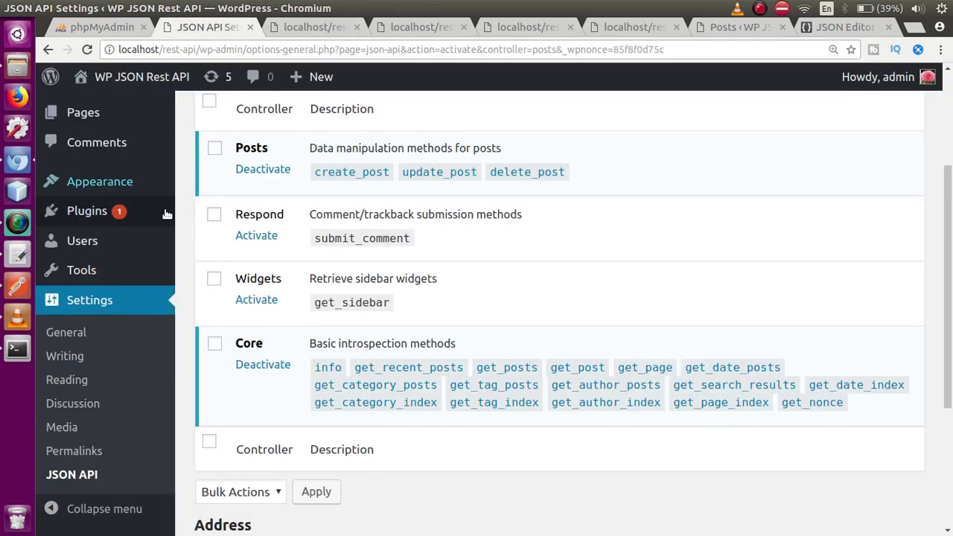
left_click(744, 27)
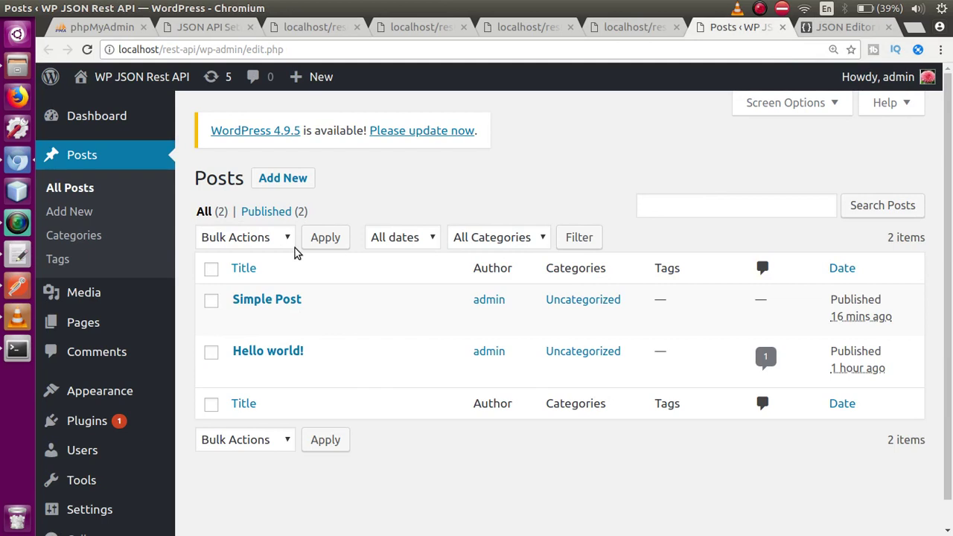
mouse_move(282, 291)
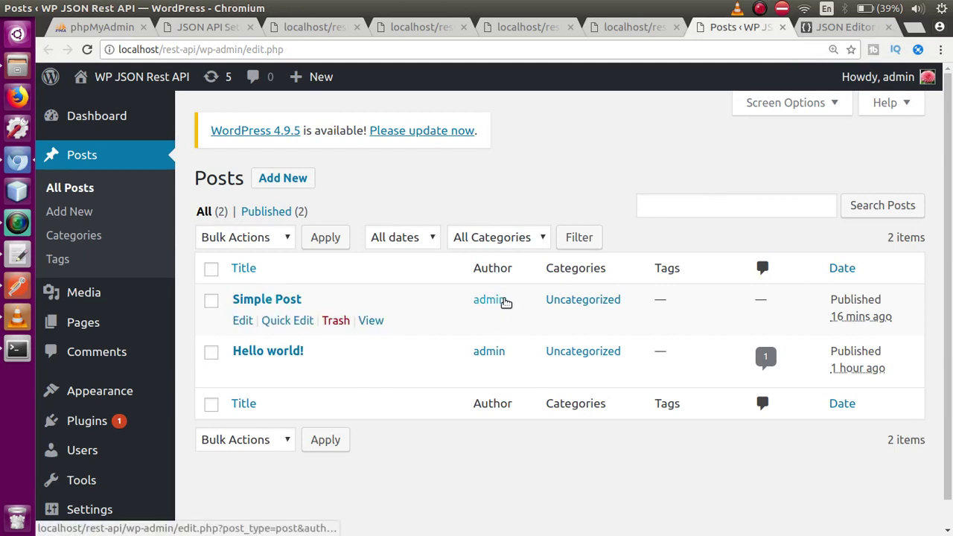
left_click(417, 30)
left_click(409, 46)
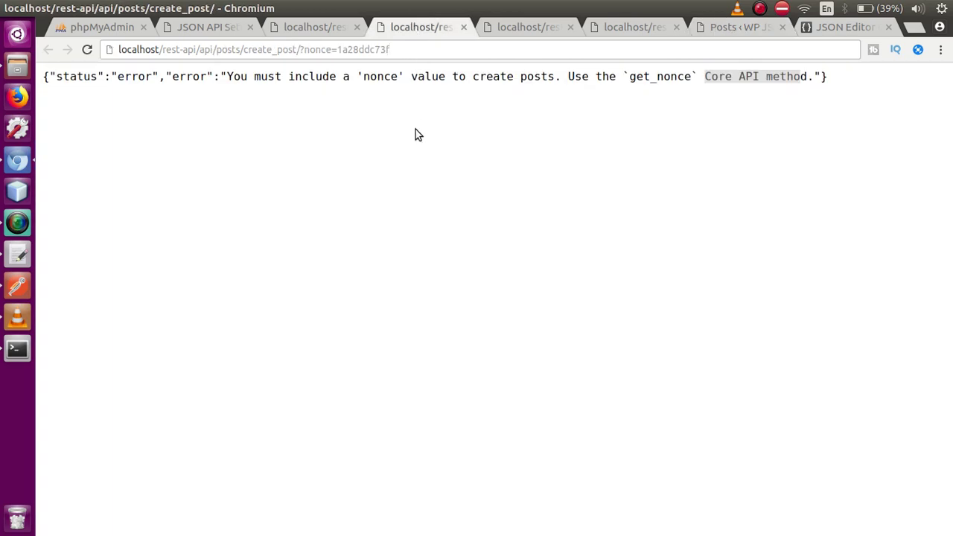
Submit create_post with title 'second post by url' and content 'simple post created by url'.
type("&title=second")
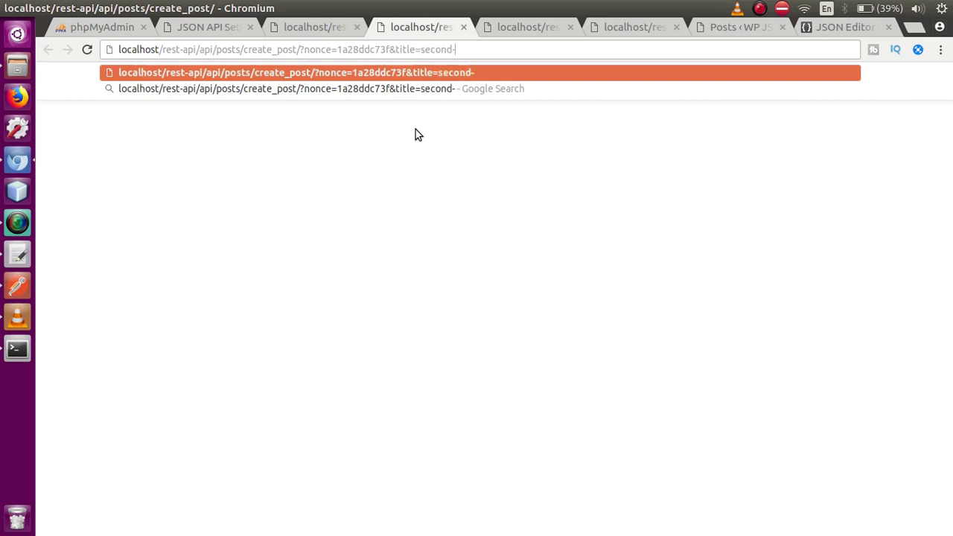
type("P")
key("BackSpace")
type("post by url")
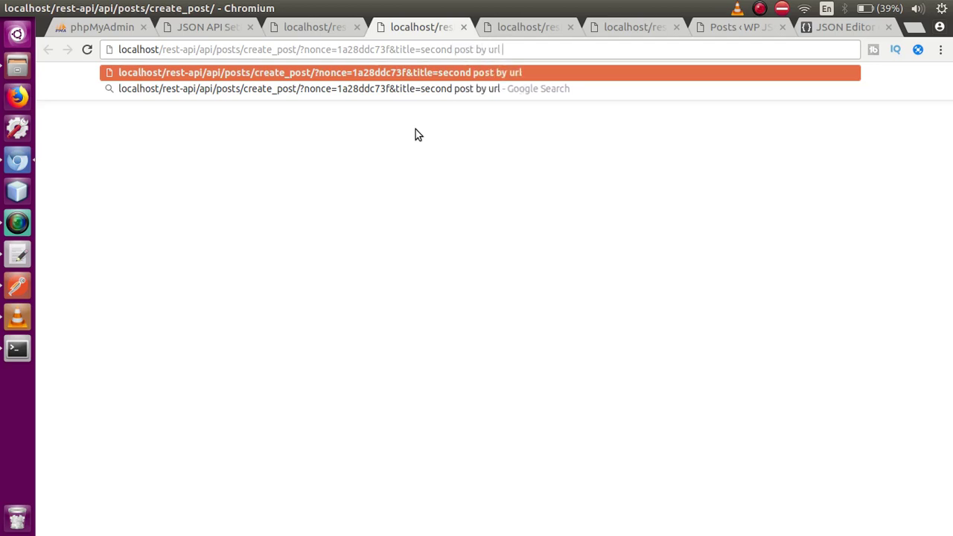
type("&con")
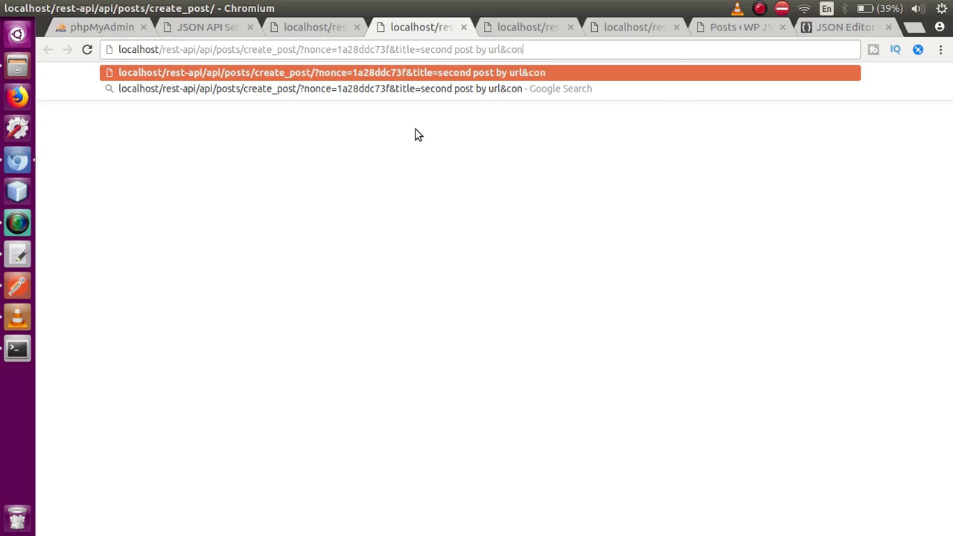
type("tent=simple ")
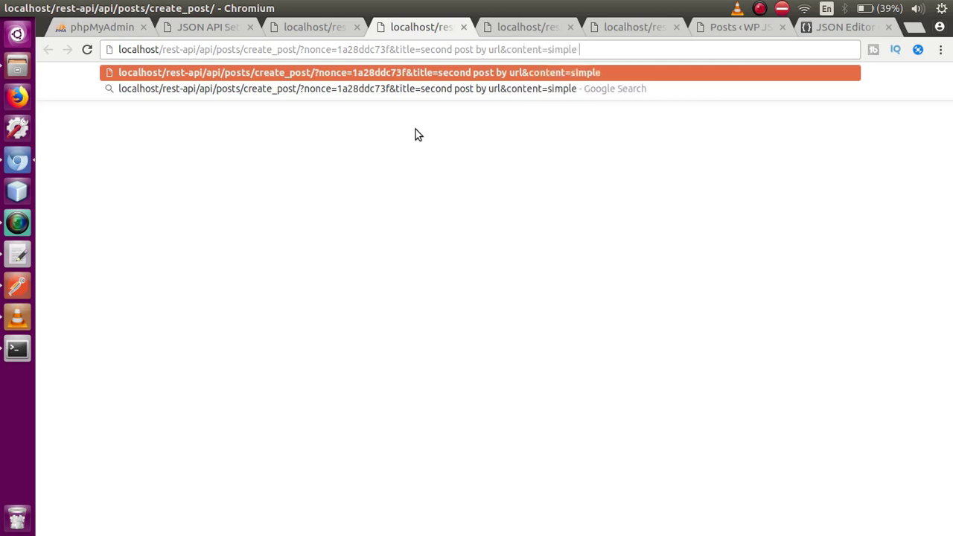
type("post created by url")
key("Return")
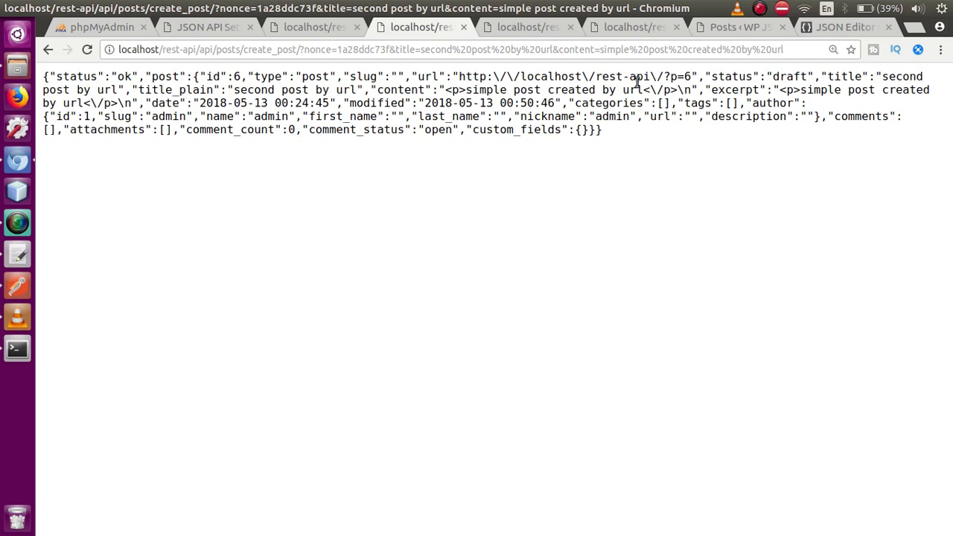
Review the response and the nonce, title and content parameters, then refresh the posts list.
left_click_drag(612, 131, 46, 77)
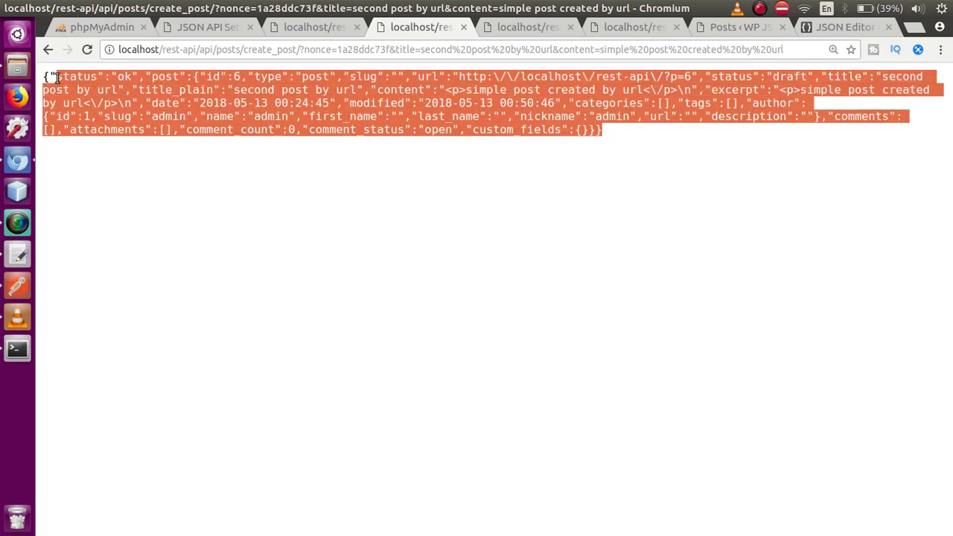
left_click(327, 82)
double_click(360, 49)
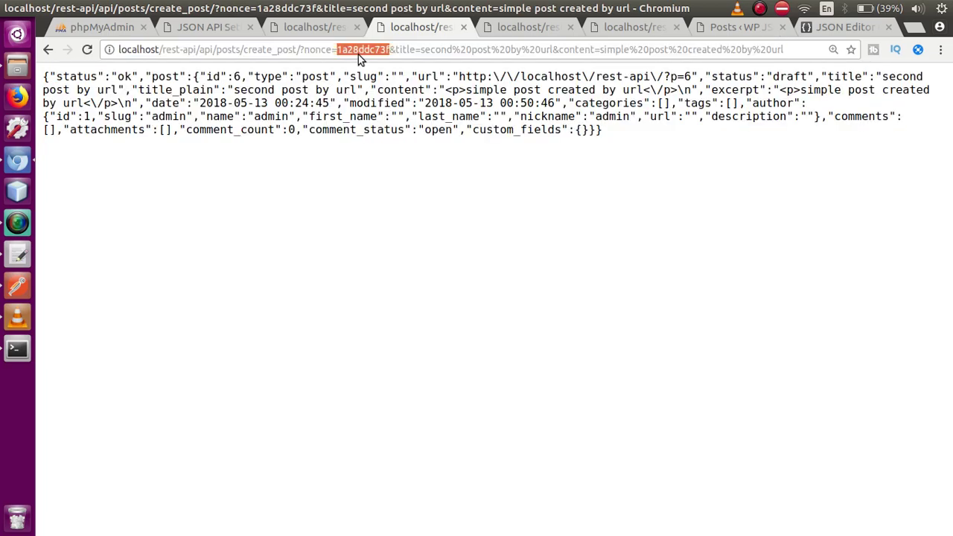
left_click_drag(789, 49, 104, 54)
left_click(337, 87)
left_click(346, 54)
double_click(320, 51)
double_click(405, 50)
double_click(571, 49)
left_click(713, 27)
left_click(87, 49)
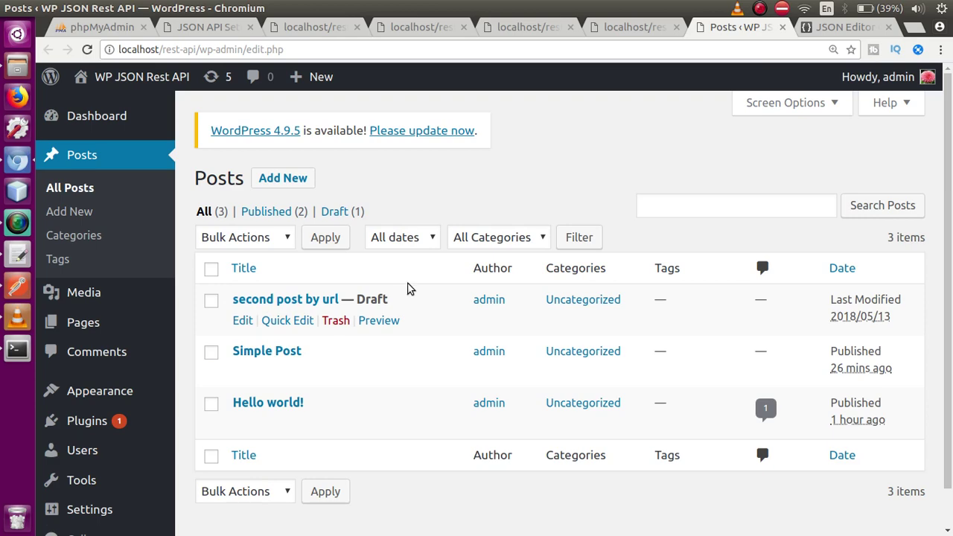
Replace the create_post query with the nonce, title 'post again', content 'second post again', status=publish.
left_click(425, 29)
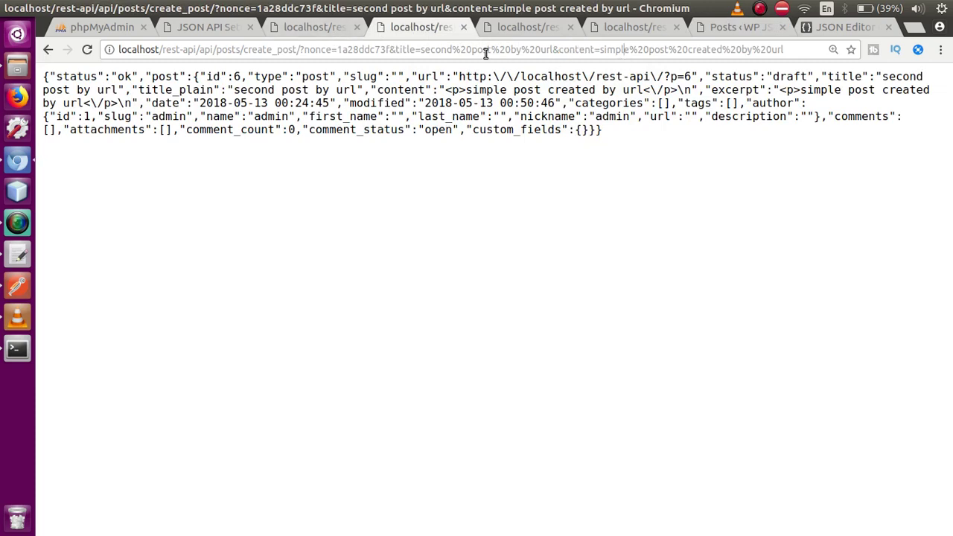
double_click(371, 50)
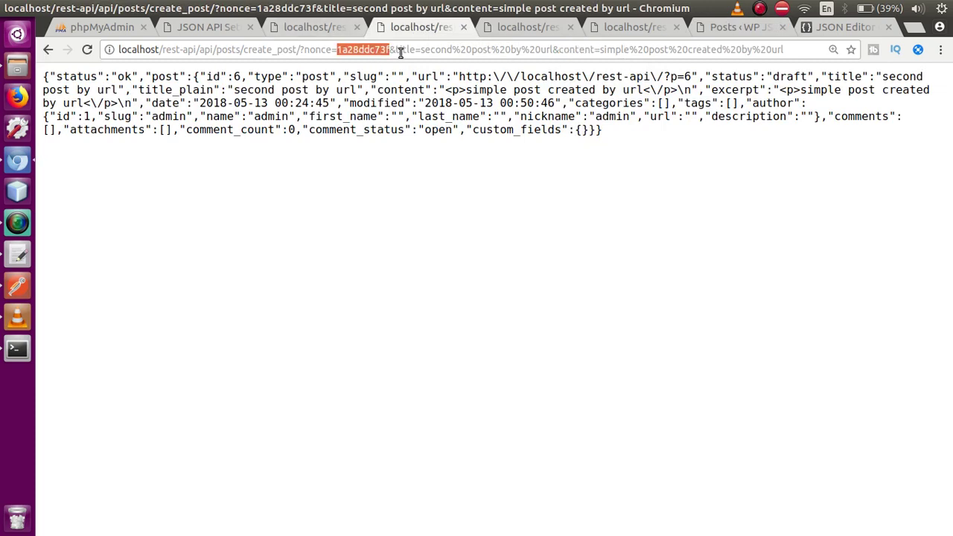
left_click_drag(305, 49, 384, 53)
key("shift+End")
key("BackSpace")
type("non")
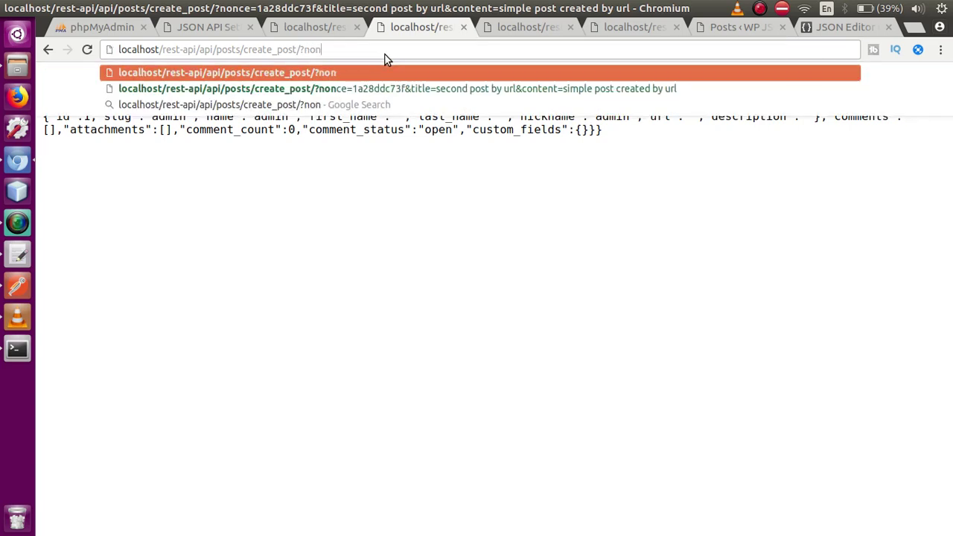
type("ce=1a28ddc73f")
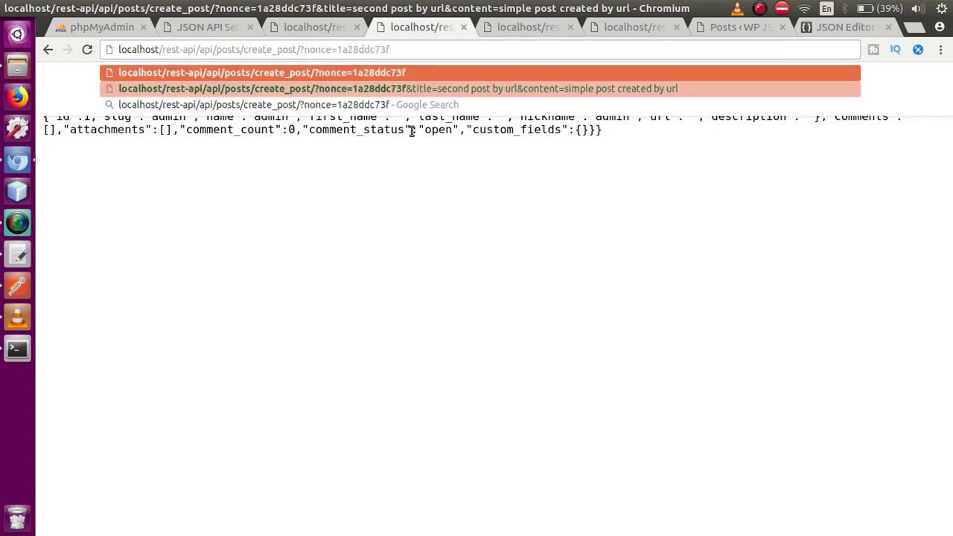
type("&title=")
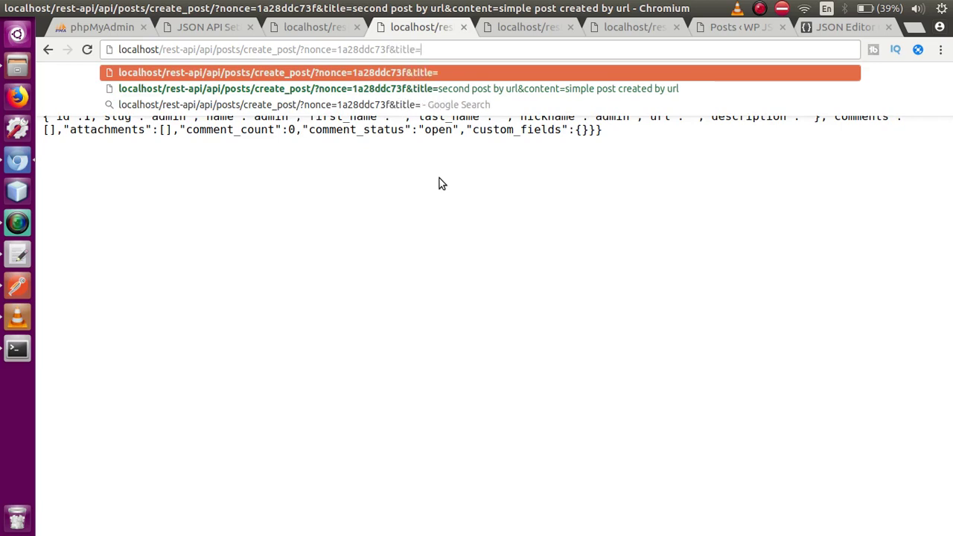
type("post ai")
key("BackSpace")
type("g")
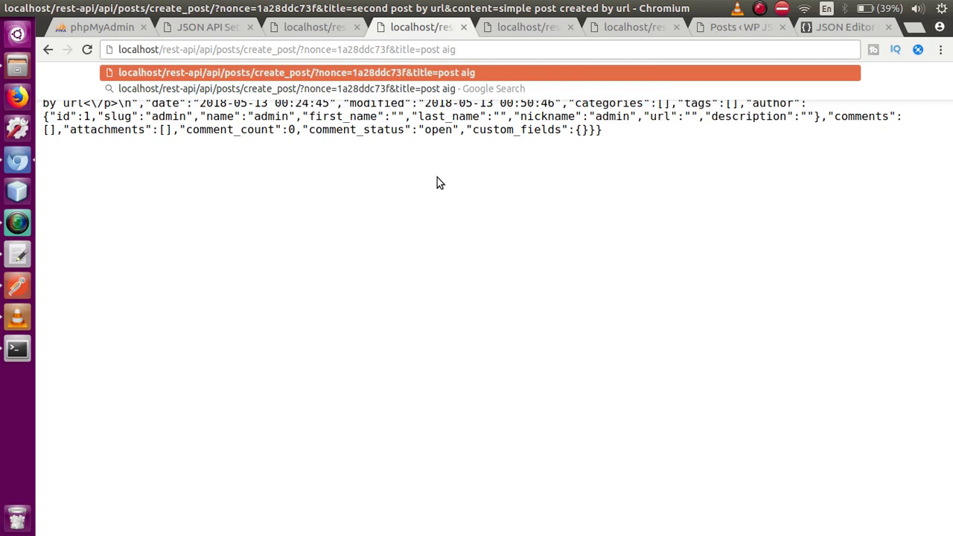
type("ain &contet")
key("BackSpace")
type("nt=second post again&")
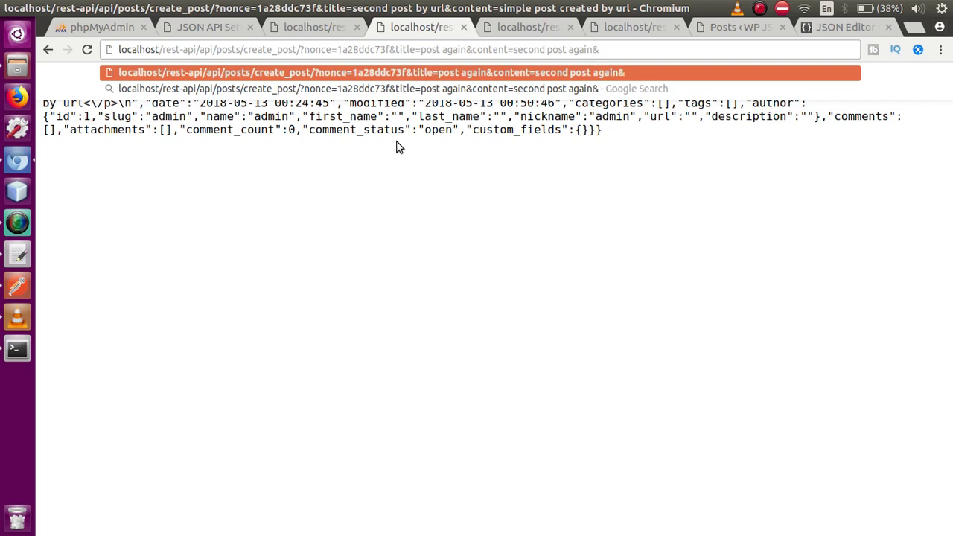
type("status")
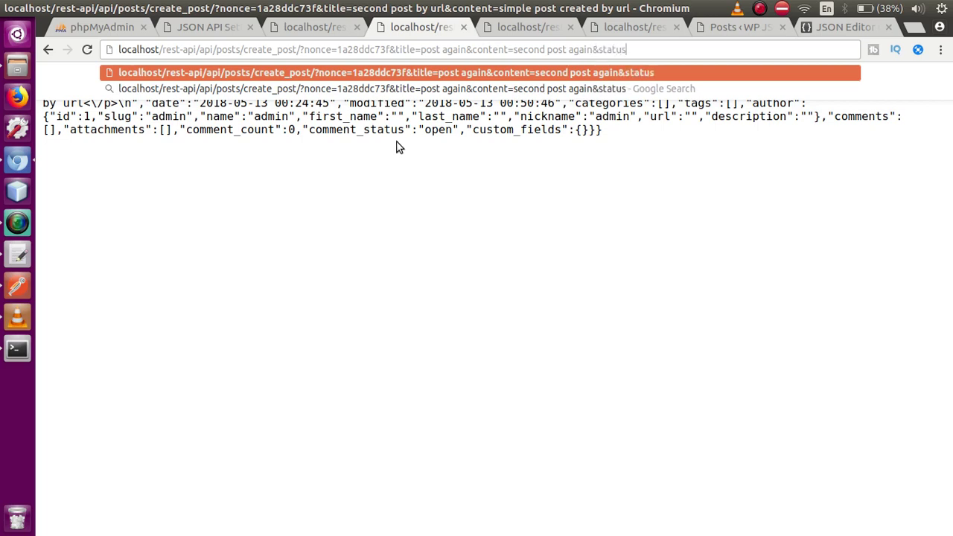
type("=")
type("p")
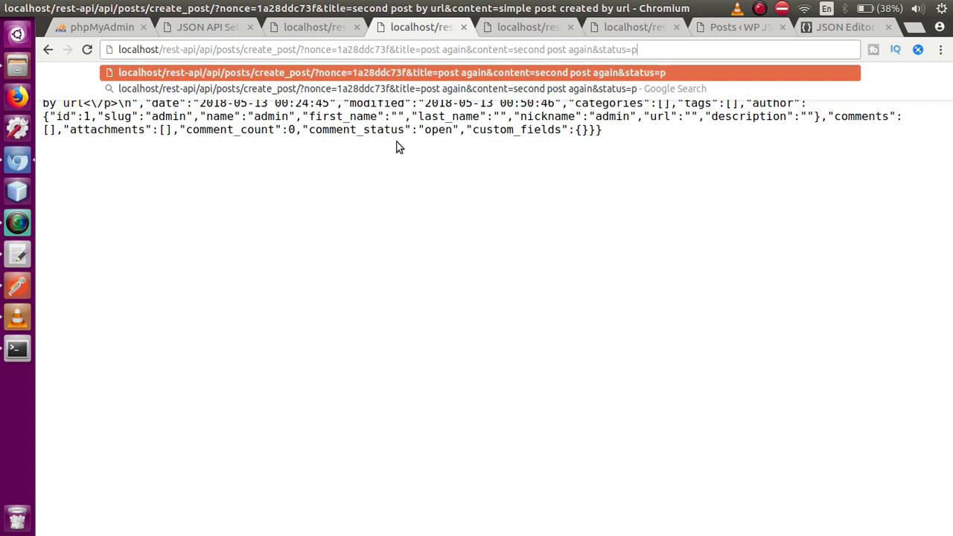
type("ublish")
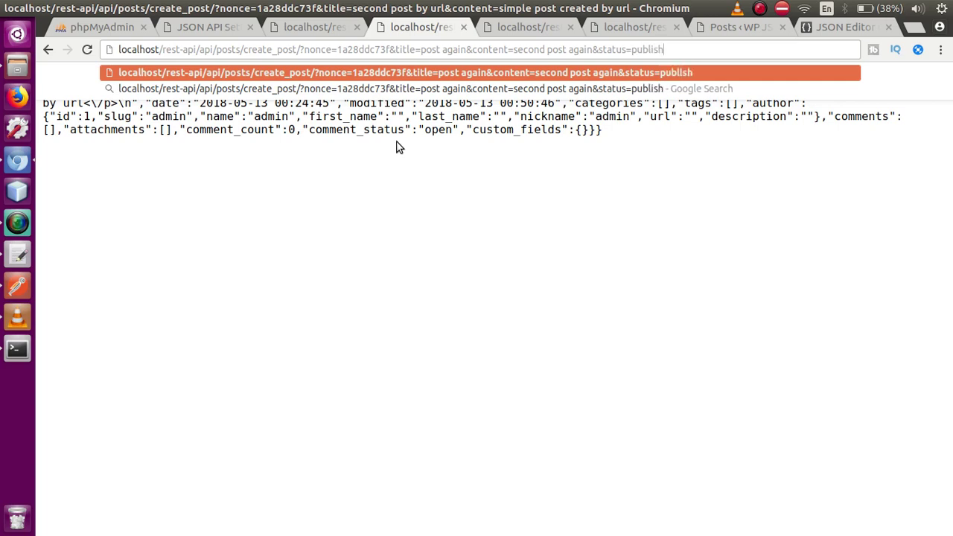
key("Return")
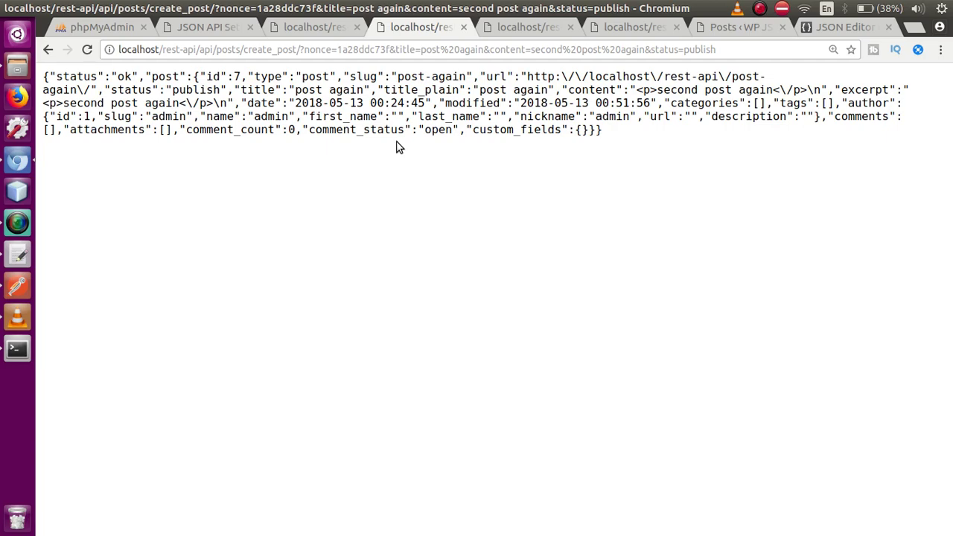
Refresh the posts list and open 'post again' to check its title and 'second post again' body.
left_click(716, 32)
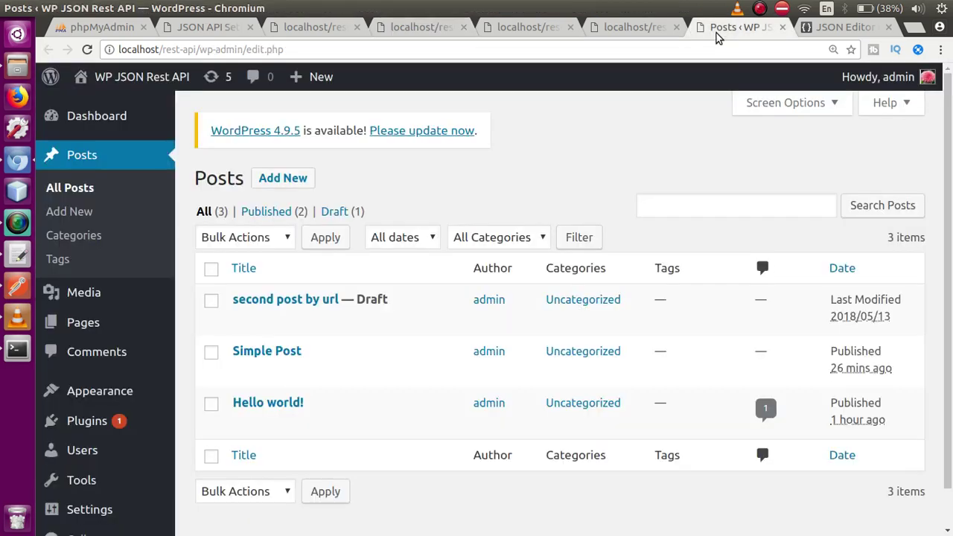
left_click(87, 49)
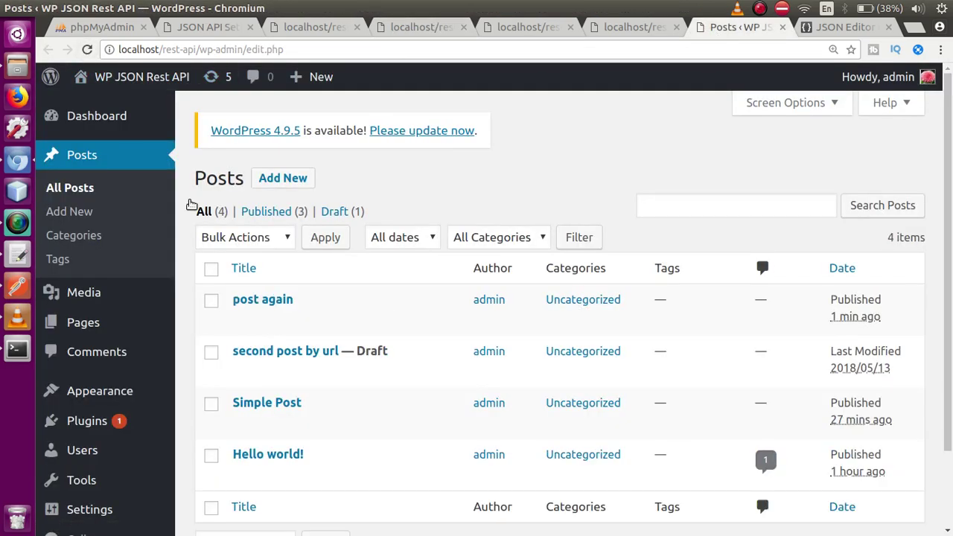
mouse_move(270, 319)
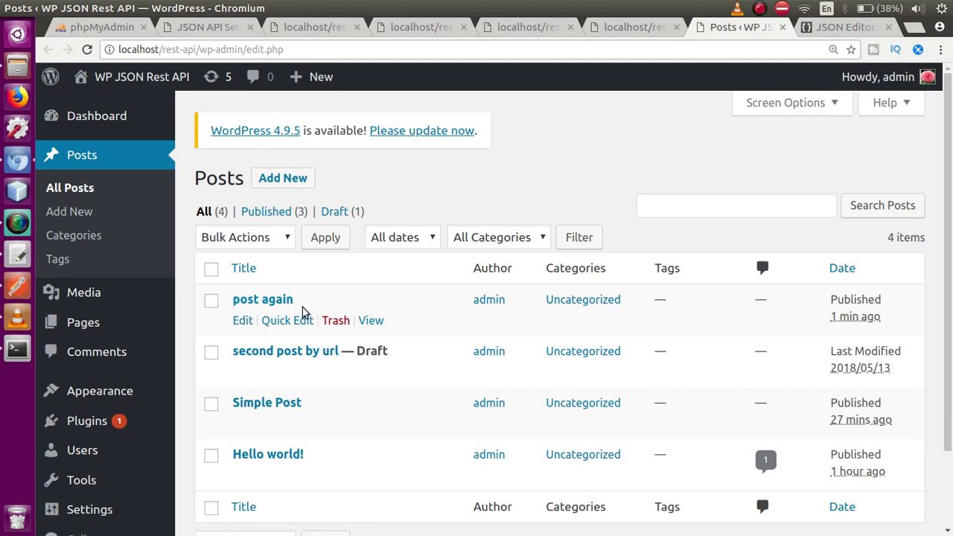
left_click(244, 322)
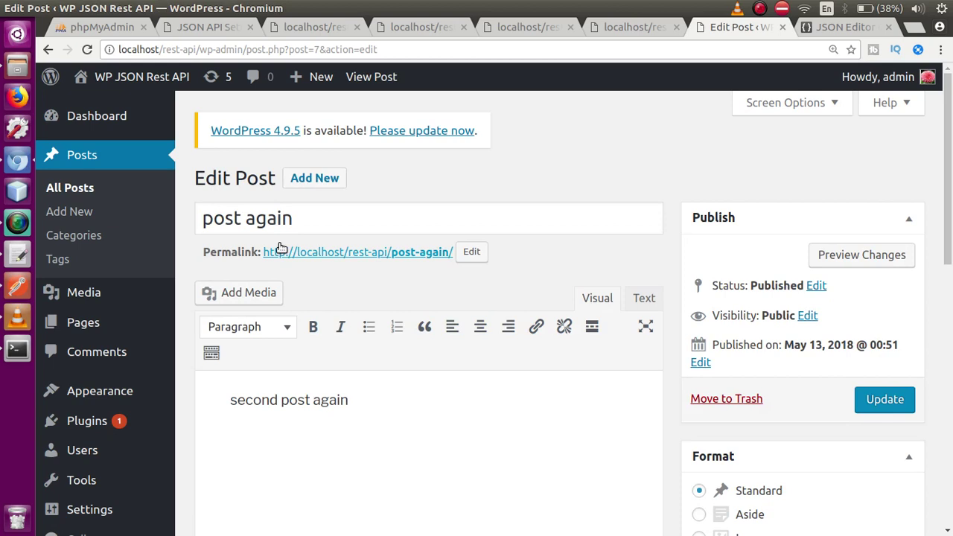
left_click_drag(305, 224, 213, 221)
left_click_drag(359, 399, 246, 400)
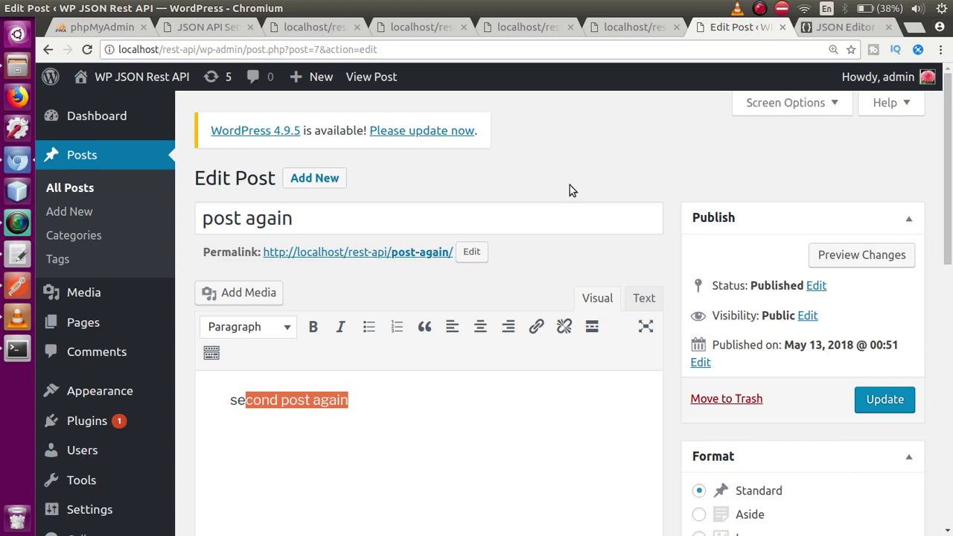
left_click(218, 27)
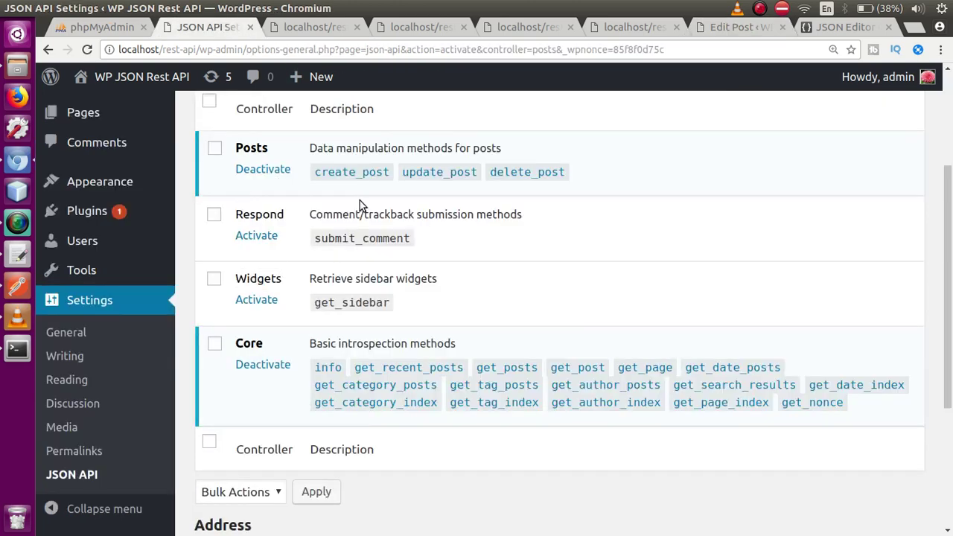
mouse_move(950, 210)
left_mouse_down()
mouse_move(950, 119)
mouse_move(944, 256)
mouse_move(944, 227)
left_mouse_up()
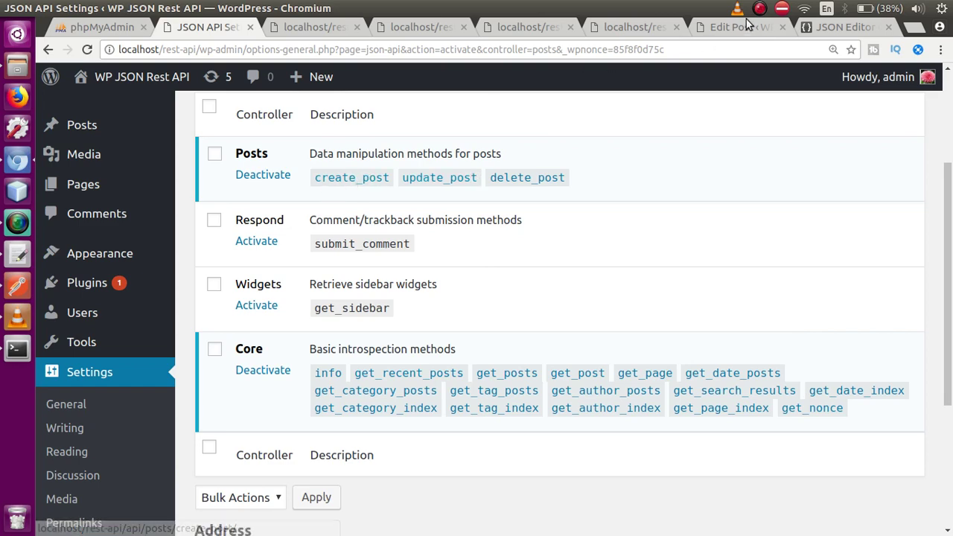
left_click(722, 27)
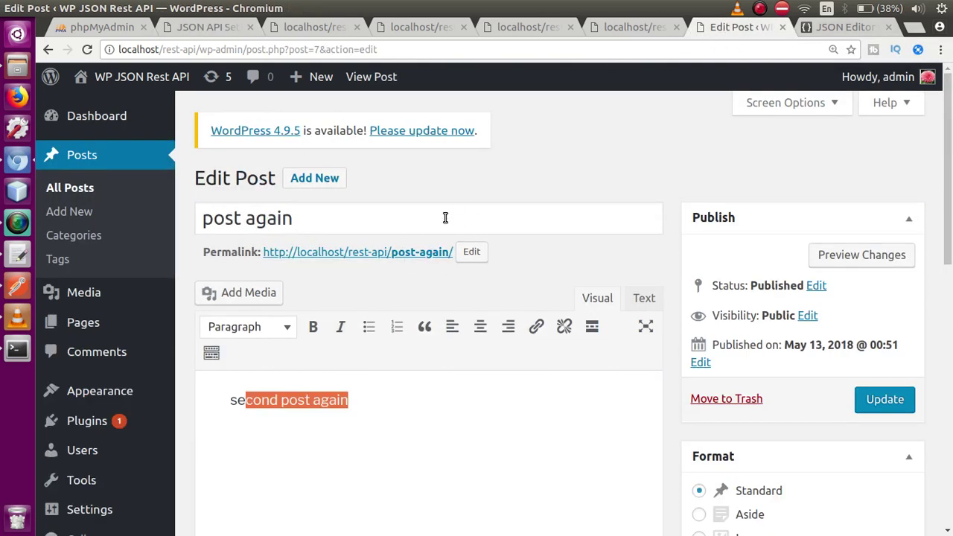
left_click(467, 193)
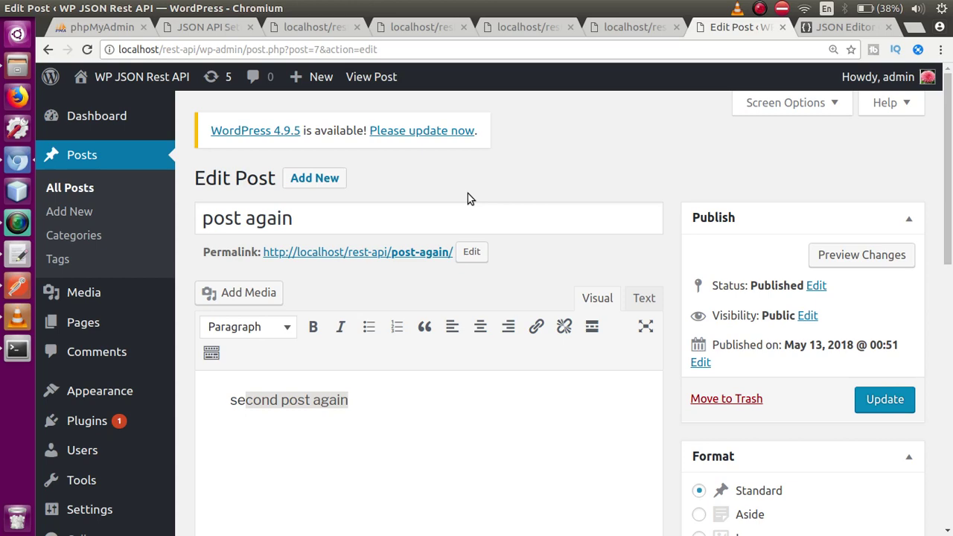
left_click(223, 28)
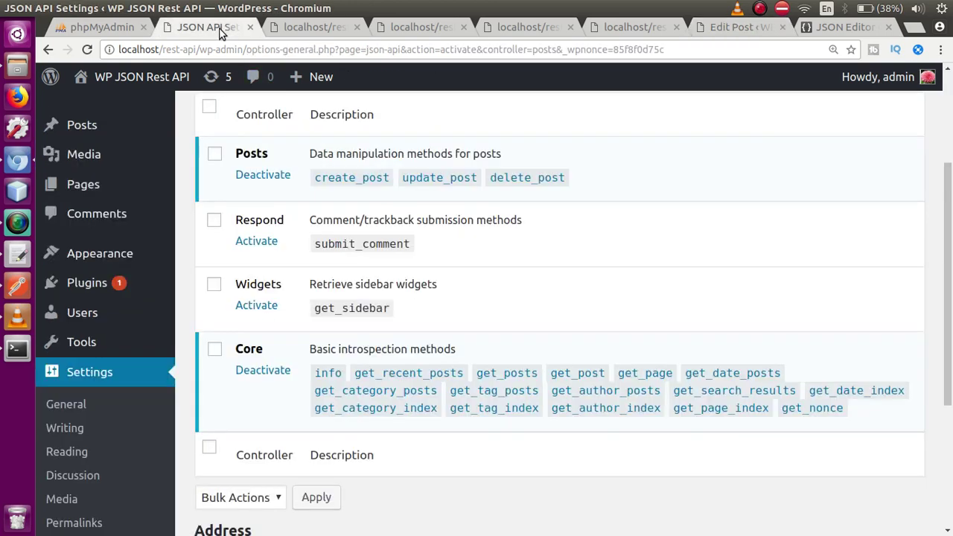